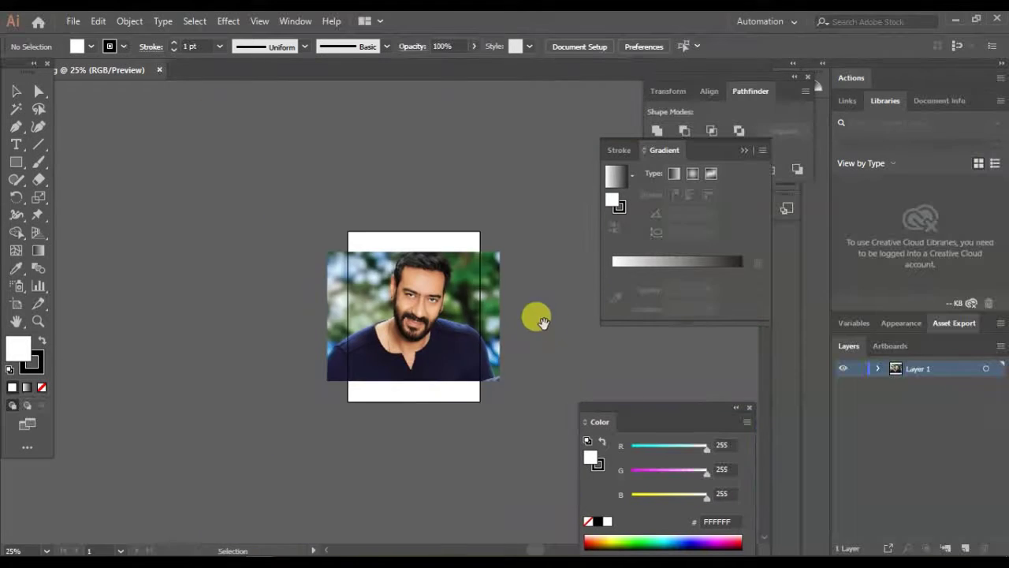
# Add a new layer above the photo and lock the photo layer
pyautogui.click(963, 547)
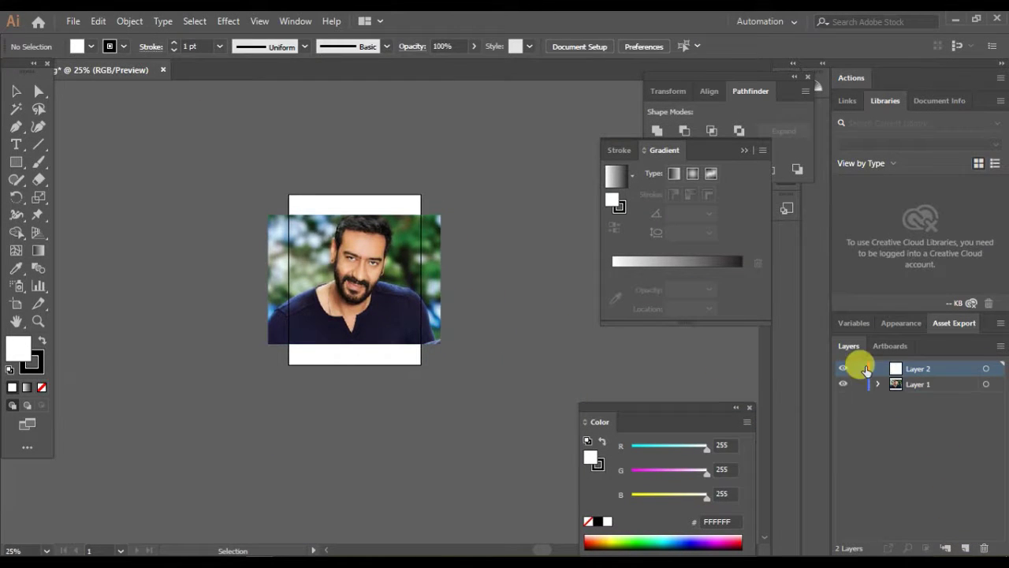
pyautogui.click(858, 384)
pyautogui.scroll(4, 205, 294)
# Draw a horizontal line, give it a tapered width profile, and save it as a new brush
pyautogui.click(38, 145)
pyautogui.moveTo(224, 263); pyautogui.dragTo(482, 263)
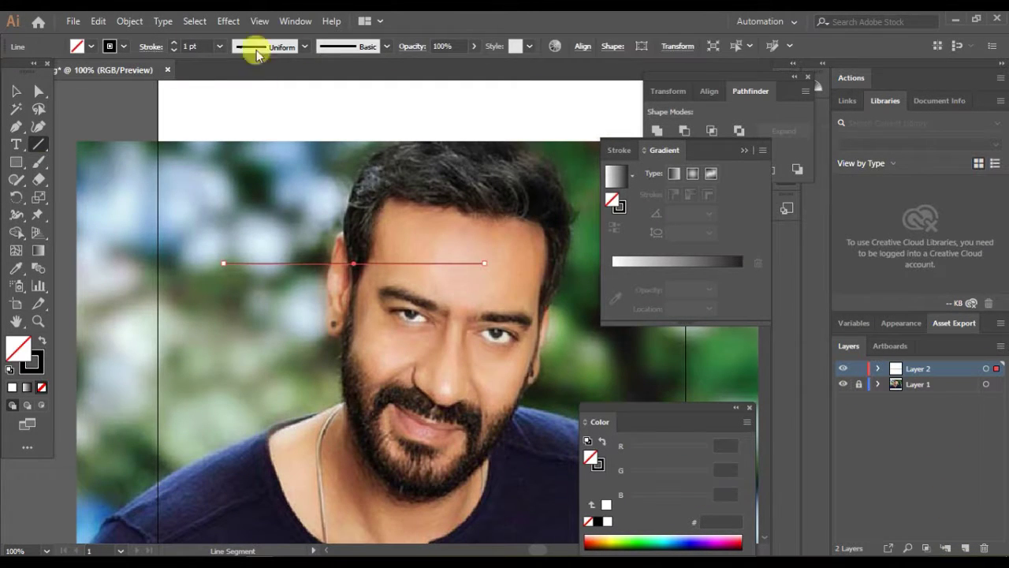
pyautogui.click(304, 45)
pyautogui.click(268, 75)
pyautogui.click(386, 46)
pyautogui.click(350, 161)
pyautogui.click(468, 396)
# Paint the right eye's upper lid, lower lid and iris, then set brush weight to 1 pt
pyautogui.scroll(4, 466, 205)
pyautogui.hscroll(4, 183, 185)
pyautogui.press('b')
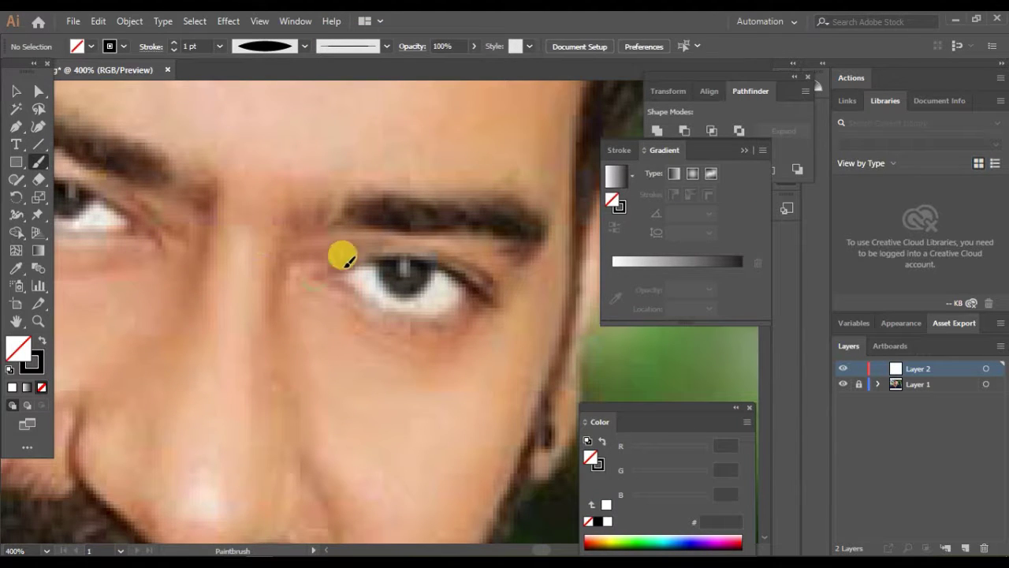
pyautogui.moveTo(465, 274); pyautogui.dragTo(330, 272)
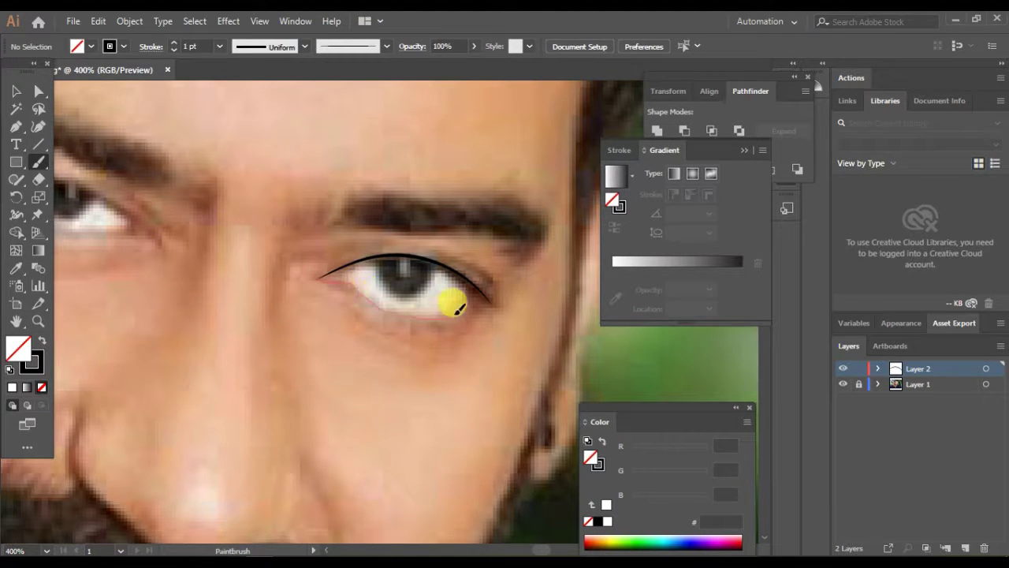
pyautogui.moveTo(458, 309); pyautogui.dragTo(488, 293)
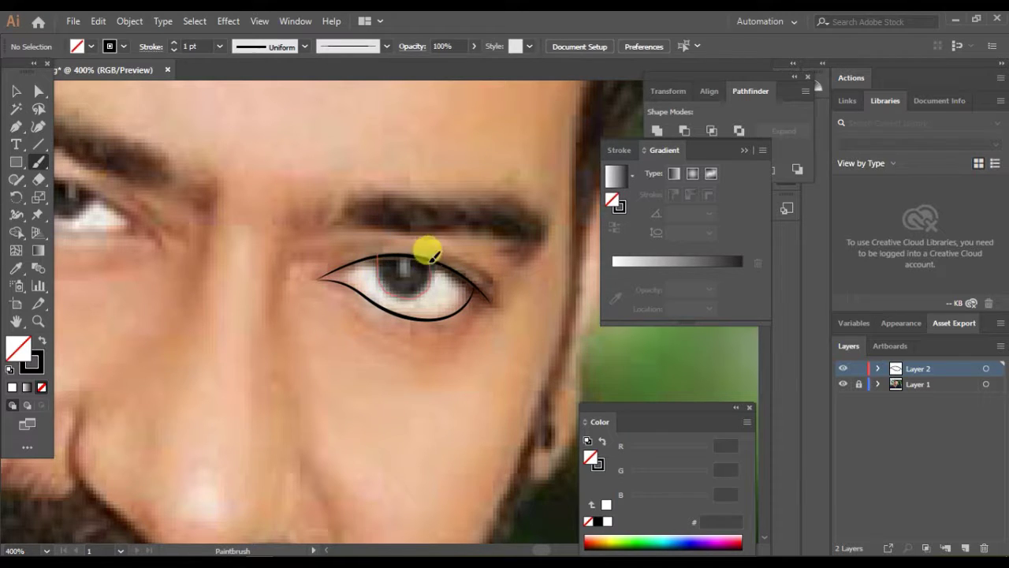
pyautogui.moveTo(432, 257); pyautogui.dragTo(380, 257)
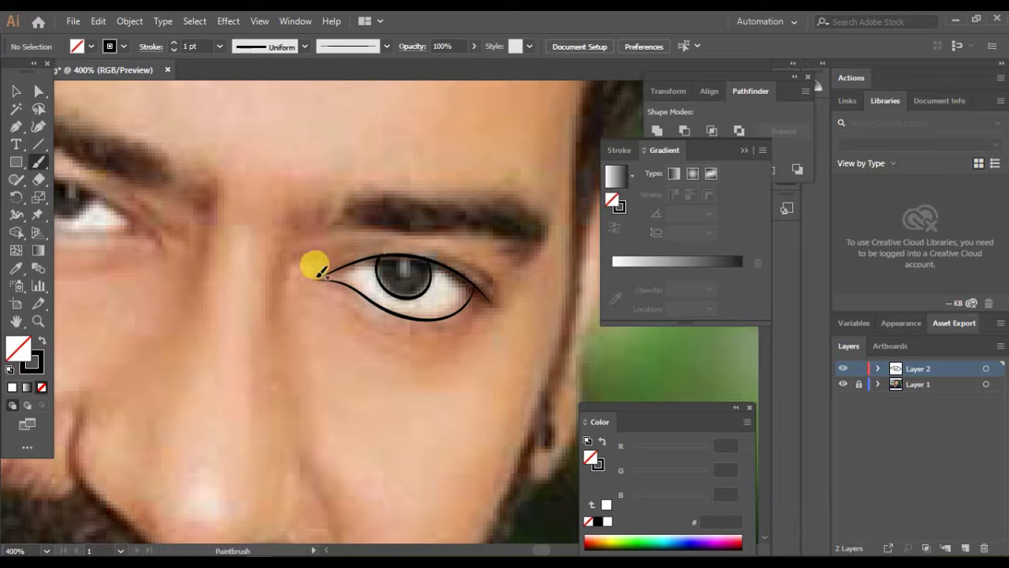
pyautogui.moveTo(335, 272)
pyautogui.mouseDown()
pyautogui.moveTo(451, 323)
pyautogui.moveTo(254, 239)
pyautogui.mouseUp()
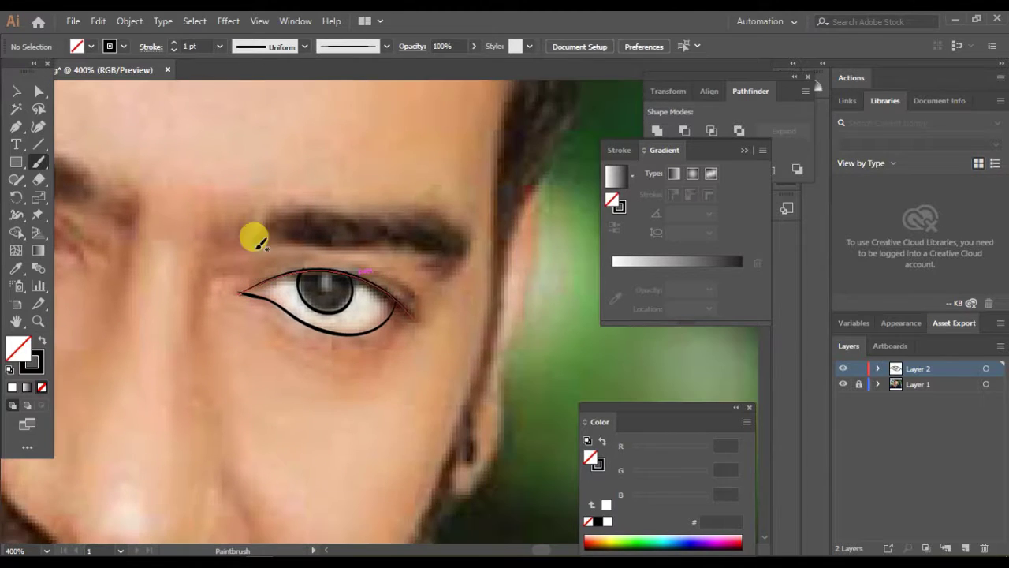
pyautogui.moveTo(315, 272); pyautogui.dragTo(347, 260)
pyautogui.hscroll(-5, 418, 289)
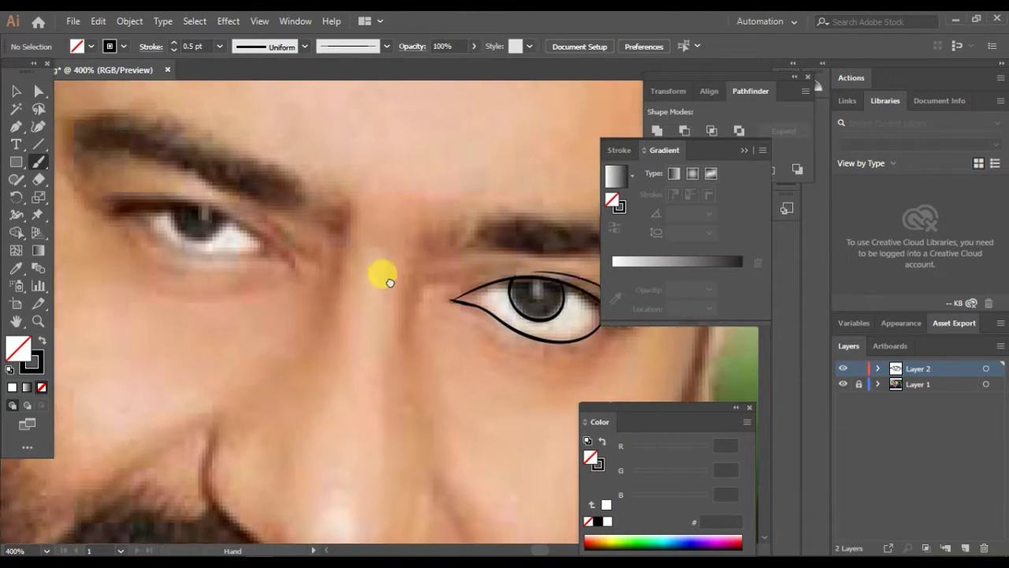
pyautogui.click(174, 42)
# Trace the left eye's upper lid, lower lid and iris, then lower the brush weight to 0.5 pt
pyautogui.moveTo(174, 223); pyautogui.dragTo(264, 214)
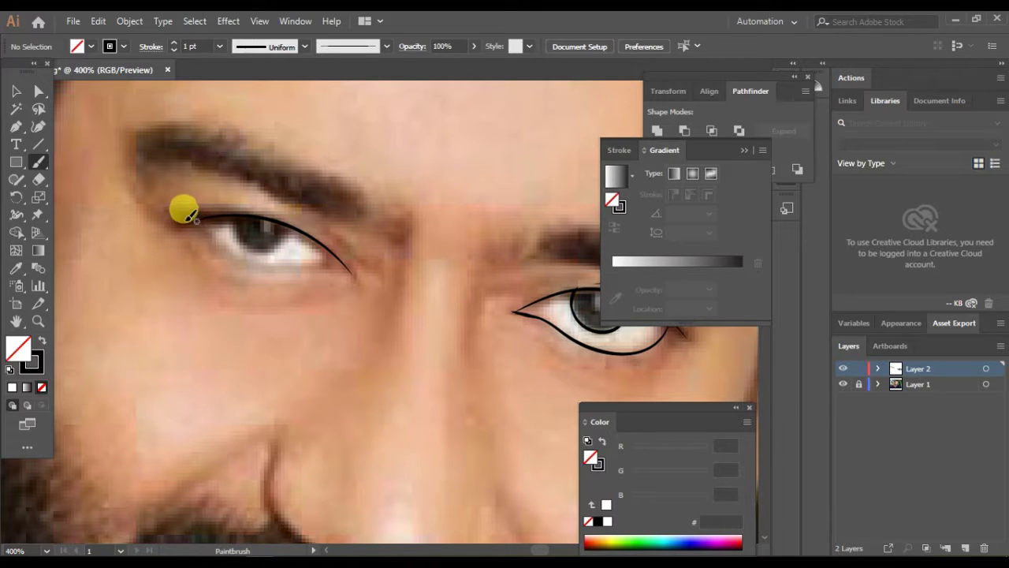
pyautogui.moveTo(347, 263); pyautogui.dragTo(352, 270)
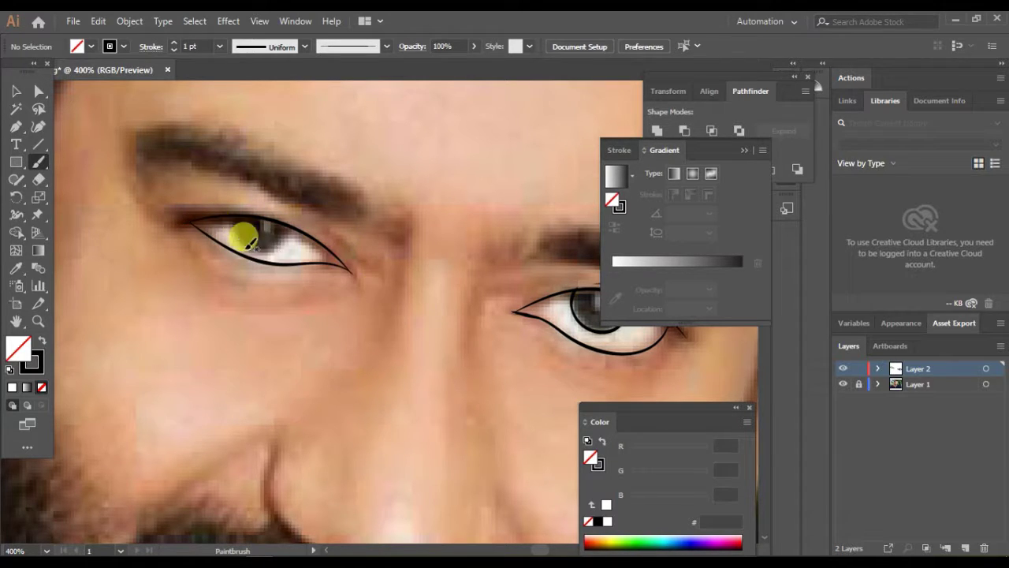
pyautogui.moveTo(288, 214); pyautogui.dragTo(290, 216)
pyautogui.click(173, 49)
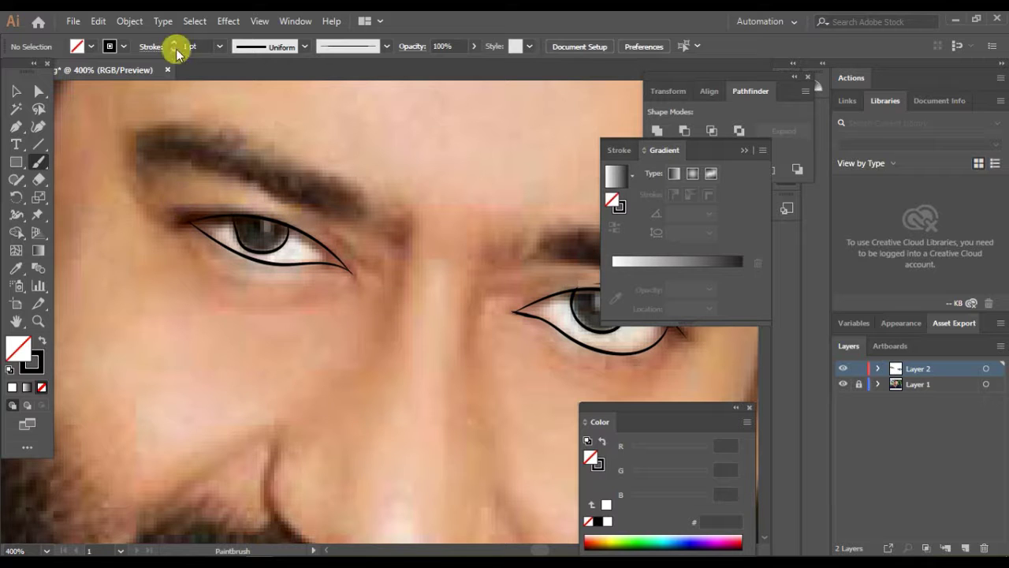
pyautogui.scroll(-1, 304, 214)
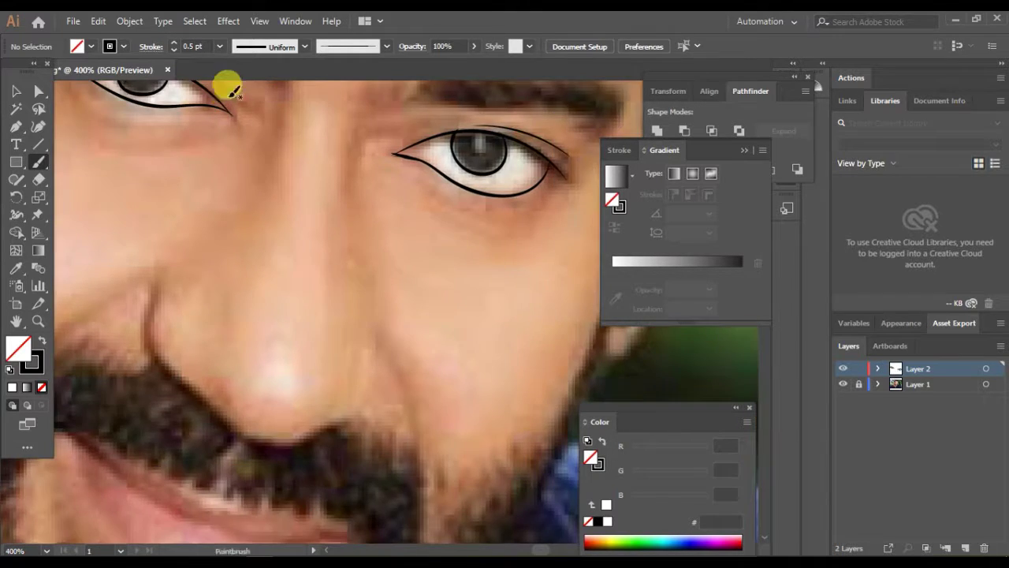
pyautogui.scroll(-1, 237, 158)
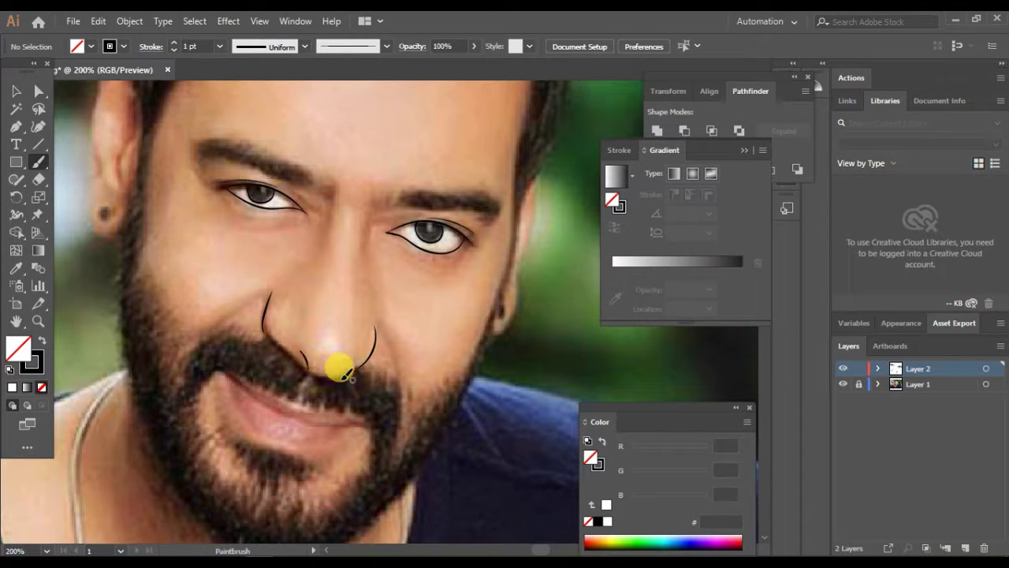
# Draw the right eyebrow with the Pencil as a solid black filled shape
pyautogui.scroll(1, 307, 363)
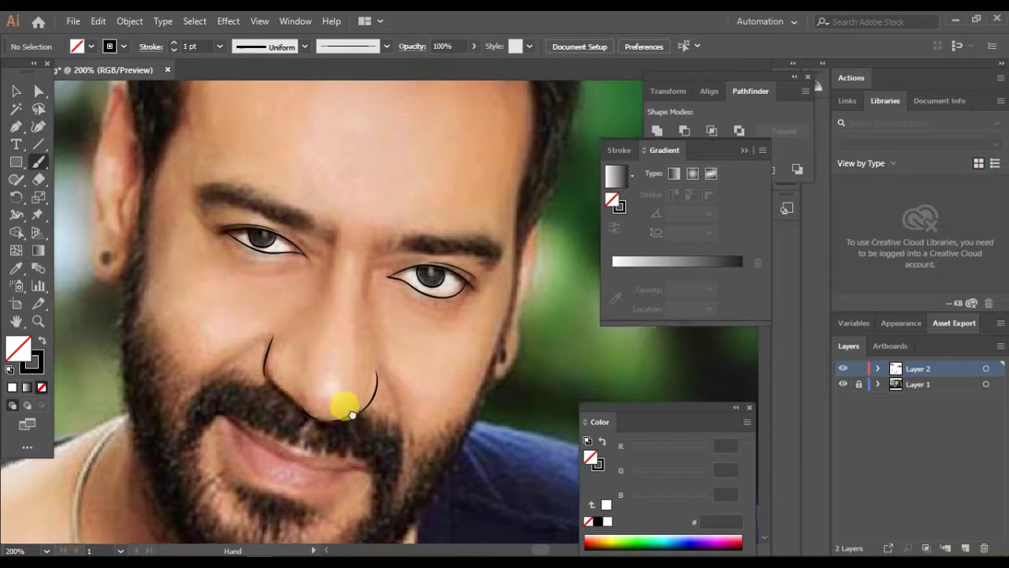
pyautogui.scroll(1, 382, 266)
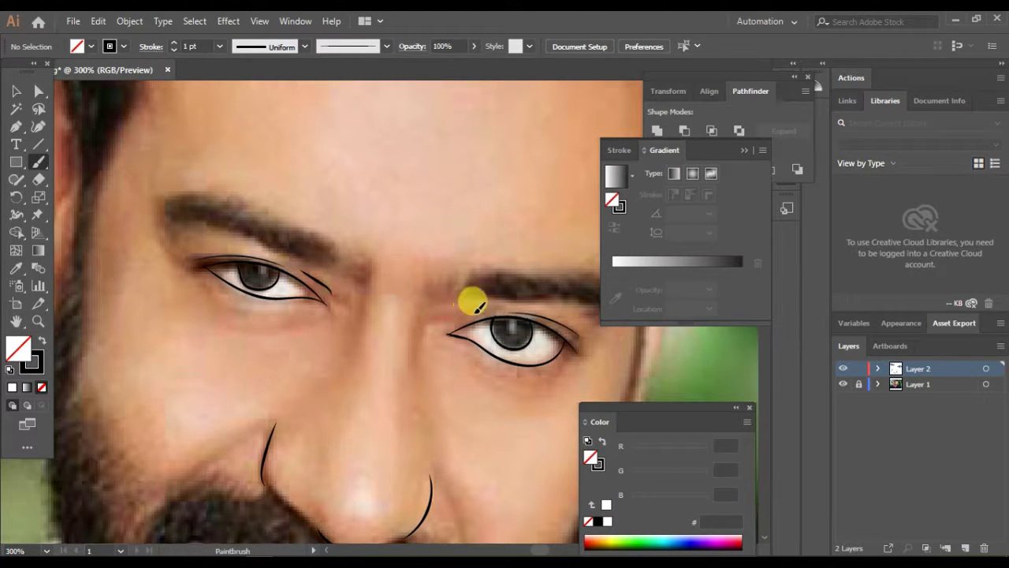
pyautogui.scroll(1, 471, 302)
pyautogui.hscroll(1, 426, 304)
pyautogui.press('n')
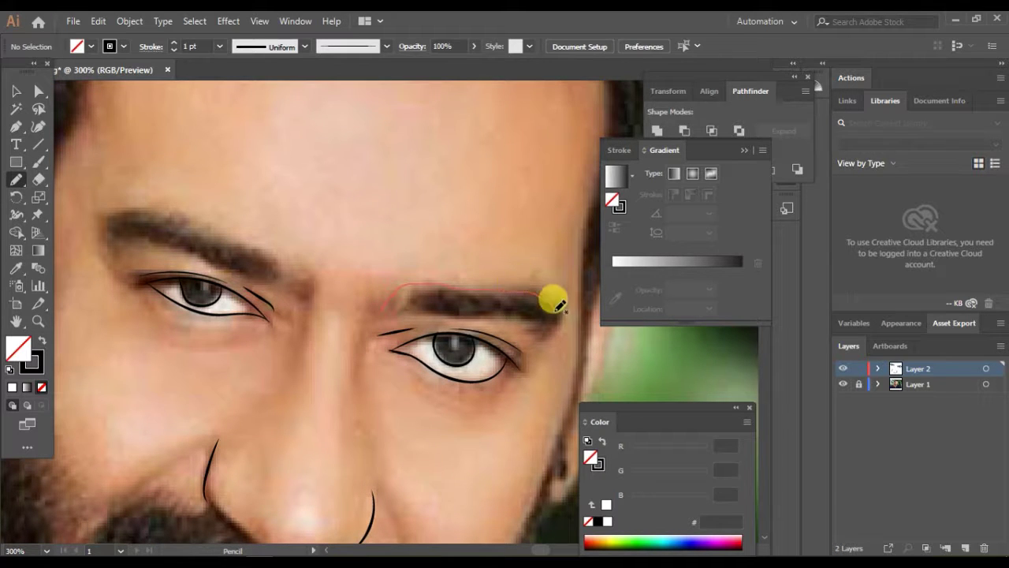
pyautogui.moveTo(549, 332); pyautogui.dragTo(387, 295)
pyautogui.hotkey('shift', 'x')
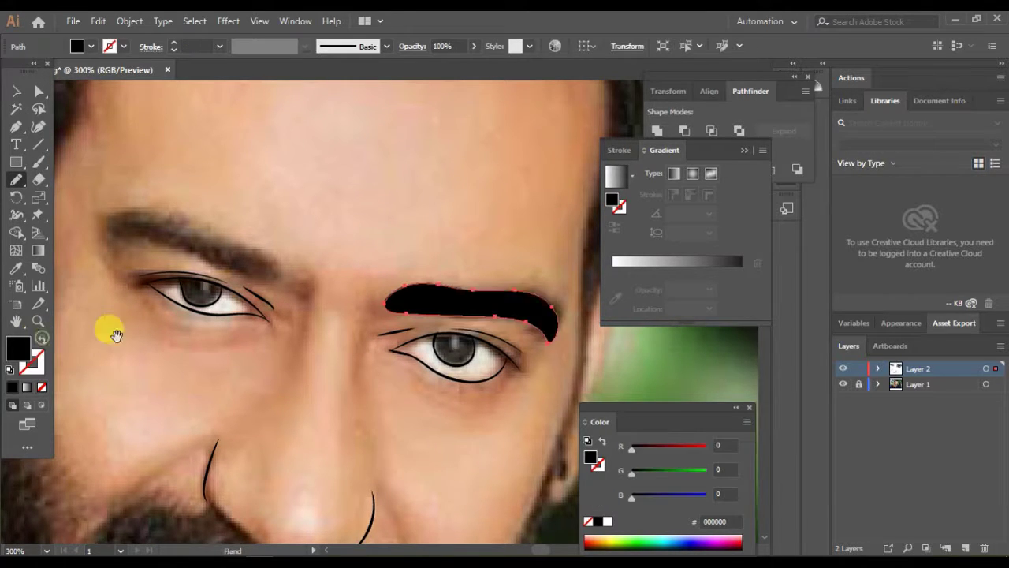
# Draw the left eyebrow as a matching solid black filled shape
pyautogui.hscroll(-2, 261, 317)
pyautogui.scroll(1, 261, 317)
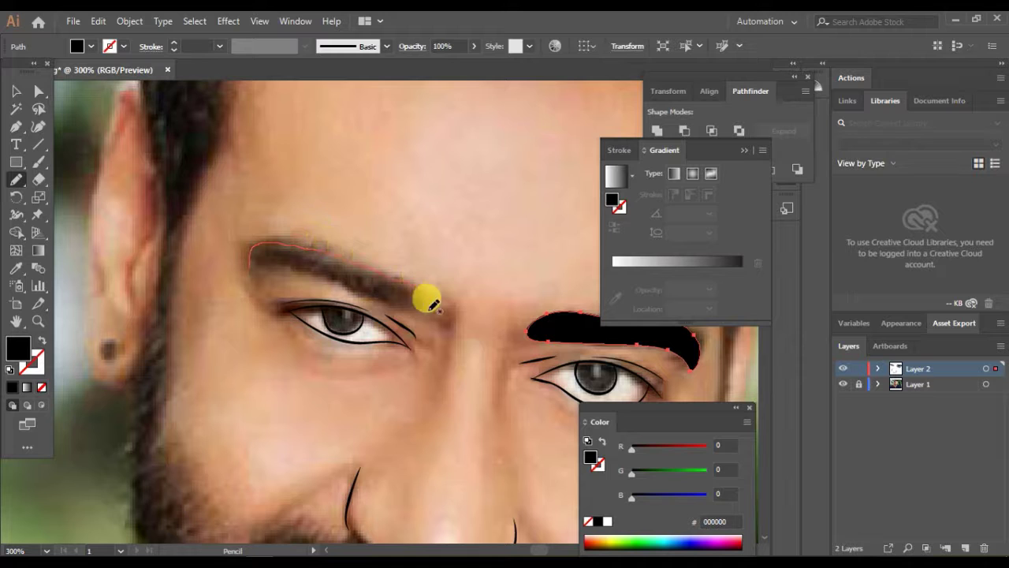
pyautogui.moveTo(426, 299); pyautogui.dragTo(229, 263)
pyautogui.hotkey('shift', 'x')
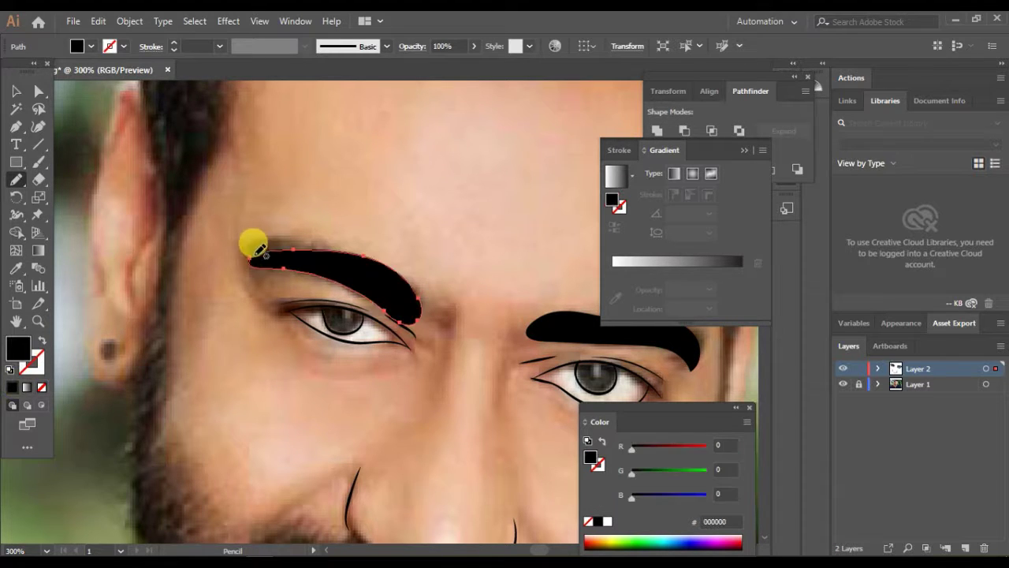
pyautogui.hscroll(2, 231, 207)
pyautogui.scroll(-1, 232, 207)
pyautogui.scroll(-3, 365, 150)
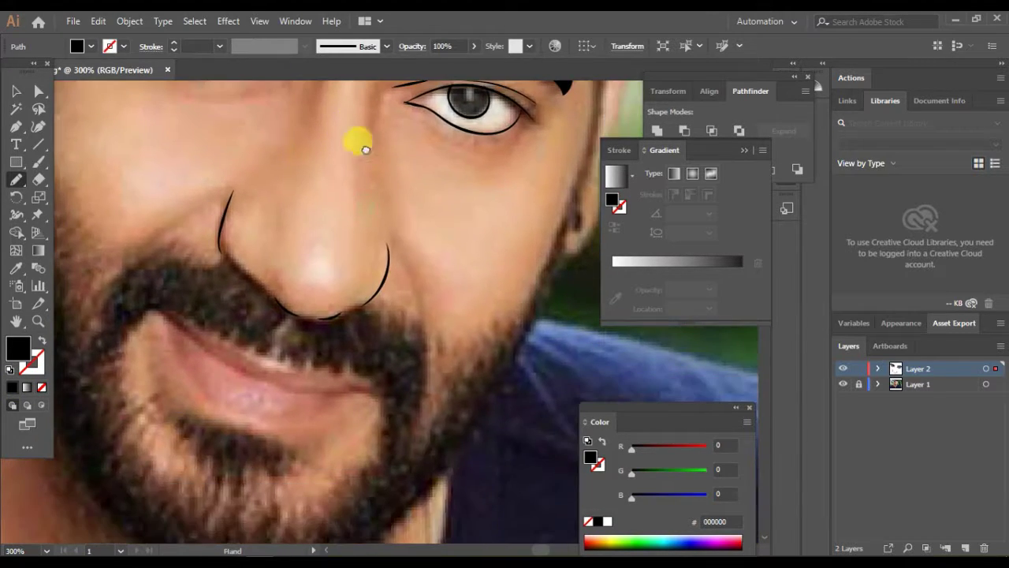
# Paint black brush lines for both nasal folds and the upper and lower lips
pyautogui.press('b')
pyautogui.hotkey('shift', 'x')
pyautogui.moveTo(399, 252); pyautogui.dragTo(423, 330)
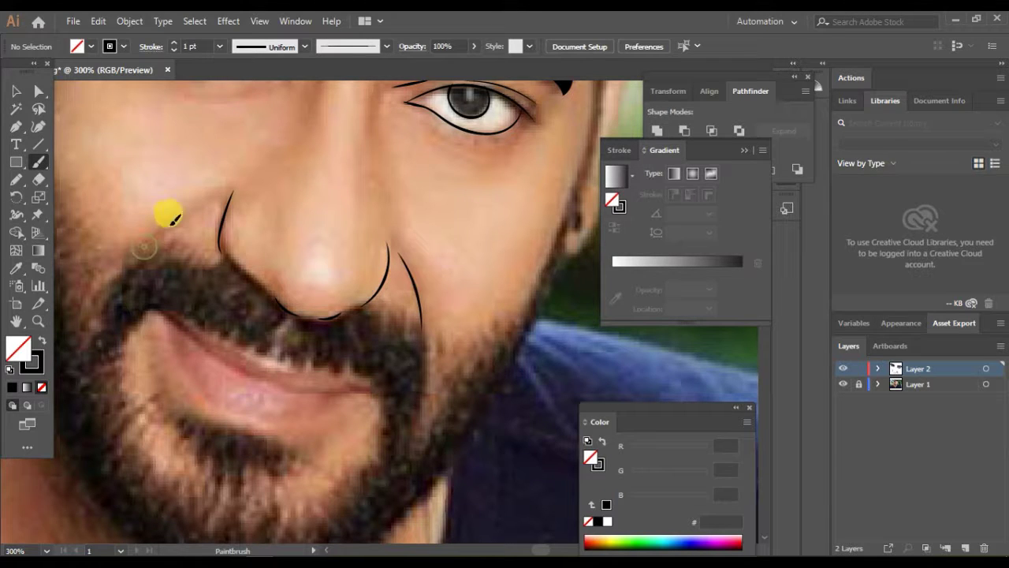
pyautogui.moveTo(168, 215); pyautogui.dragTo(221, 196)
pyautogui.scroll(-2, 254, 248)
pyautogui.hscroll(-2, 255, 247)
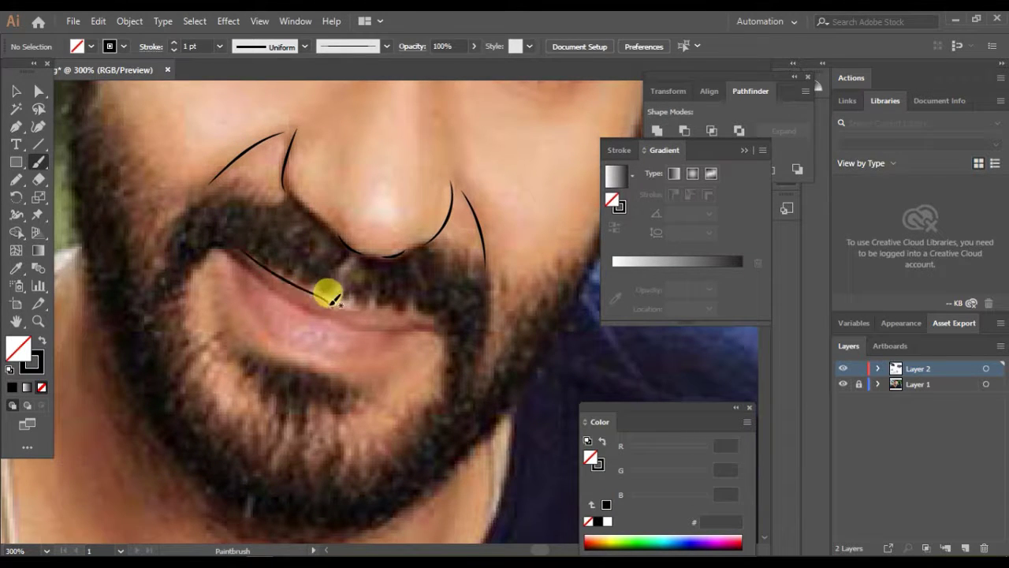
pyautogui.moveTo(332, 303); pyautogui.dragTo(433, 320)
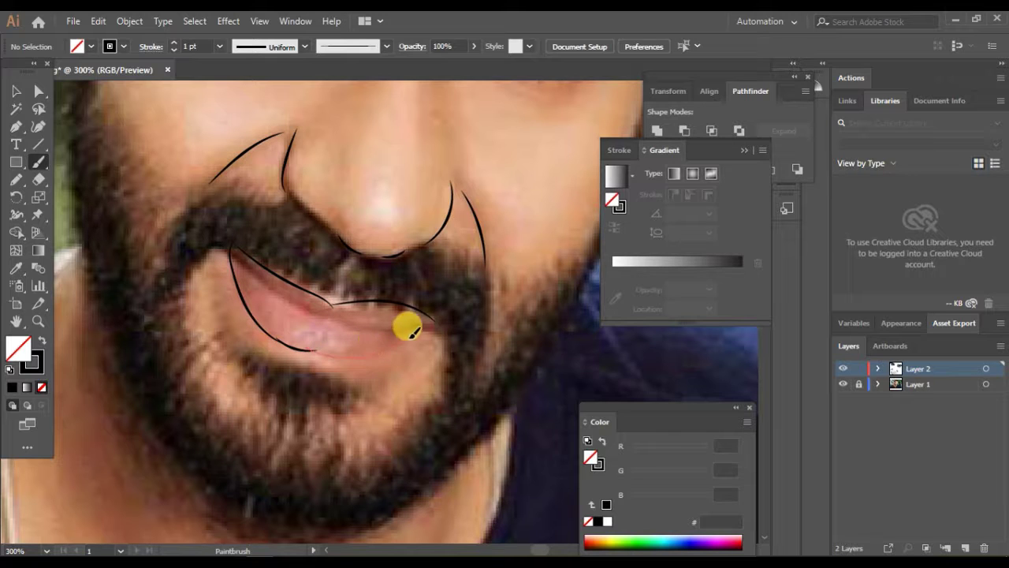
pyautogui.moveTo(426, 304); pyautogui.dragTo(434, 317)
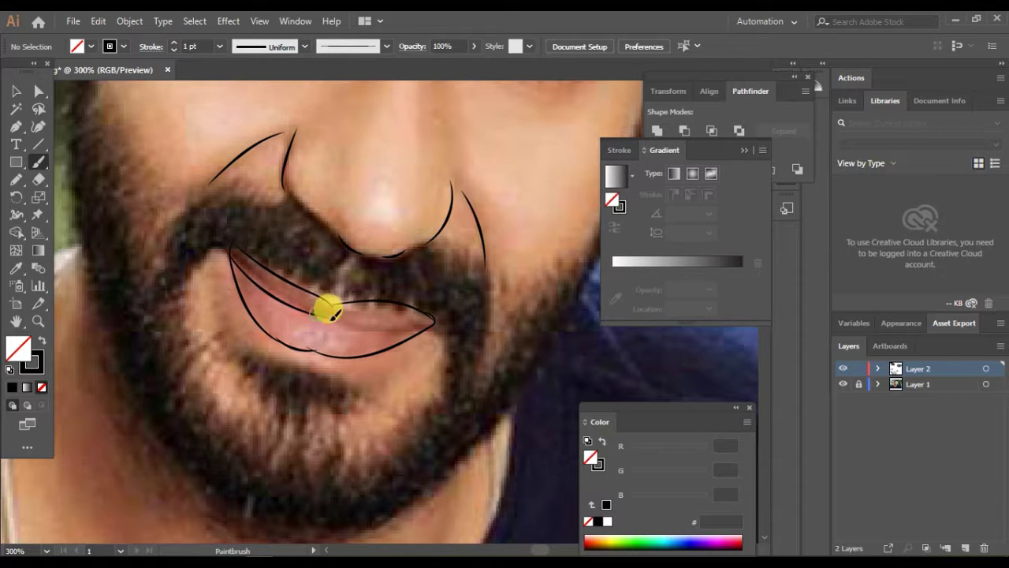
# Begin a pencil outline around the moustache below the nose and down the beard
pyautogui.scroll(2, 394, 311)
pyautogui.press('n')
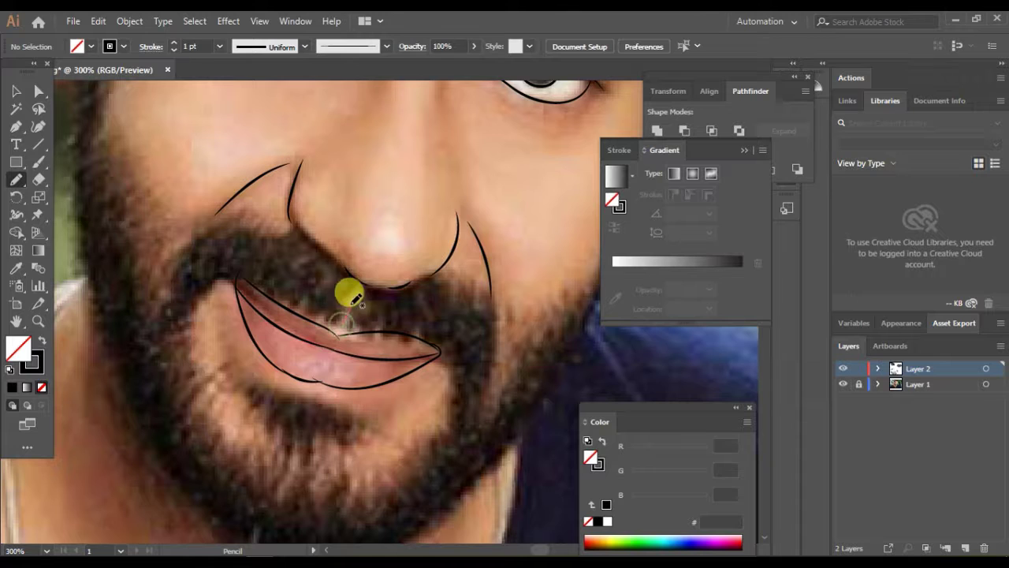
pyautogui.moveTo(350, 294); pyautogui.dragTo(401, 276)
pyautogui.moveTo(491, 298)
pyautogui.mouseDown()
pyautogui.moveTo(473, 417)
pyautogui.moveTo(441, 349)
pyautogui.moveTo(381, 325)
pyautogui.moveTo(277, 288)
pyautogui.moveTo(167, 295)
pyautogui.moveTo(212, 227)
pyautogui.mouseUp()
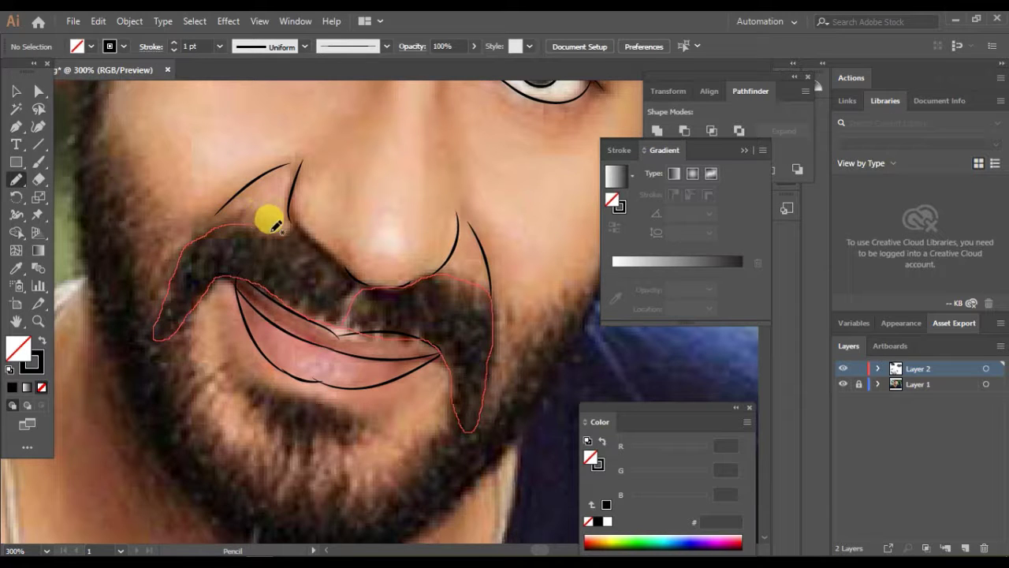
# Close the moustache outline and make it solid black with no stroke
pyautogui.moveTo(341, 315); pyautogui.dragTo(350, 294)
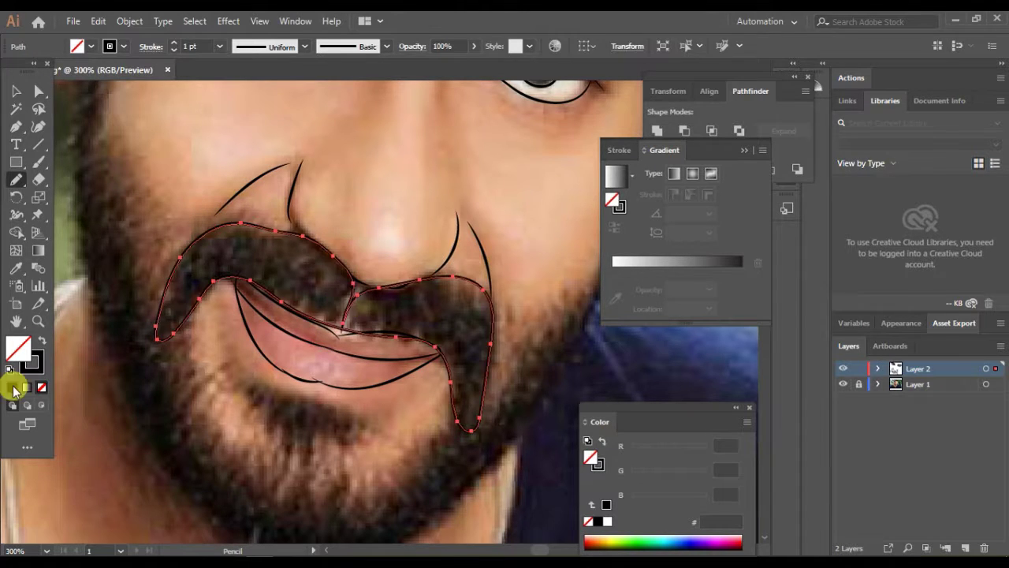
pyautogui.click(12, 387)
pyautogui.scroll(-2, 372, 474)
pyautogui.scroll(1, 396, 450)
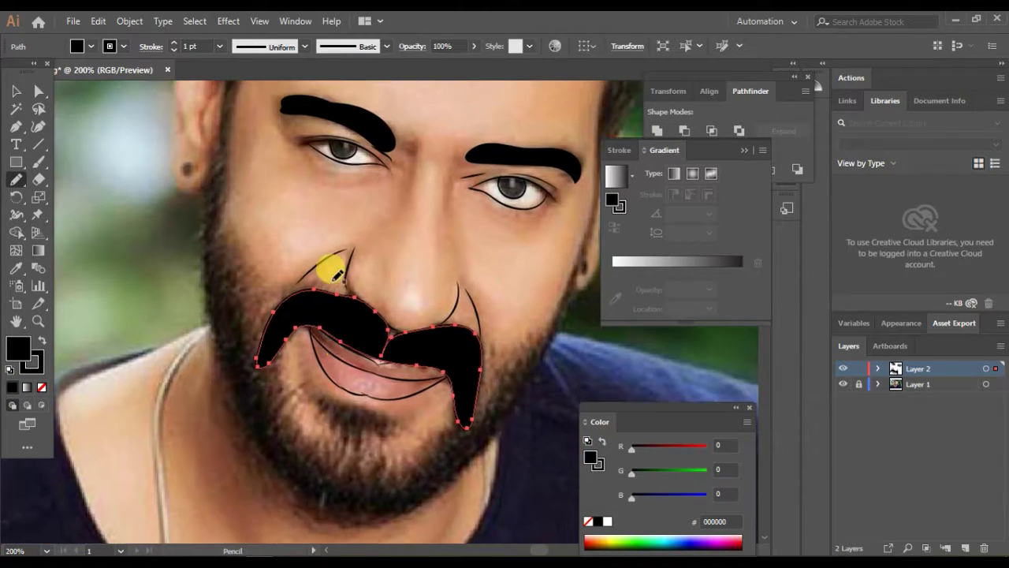
# Trace the beard from the ear along the right jaw and fill it black with no outline
pyautogui.moveTo(272, 284)
pyautogui.mouseDown()
pyautogui.moveTo(210, 162)
pyautogui.moveTo(198, 263)
pyautogui.moveTo(227, 383)
pyautogui.moveTo(356, 513)
pyautogui.moveTo(478, 437)
pyautogui.moveTo(572, 276)
pyautogui.mouseUp()
pyautogui.moveTo(480, 372); pyautogui.dragTo(432, 447)
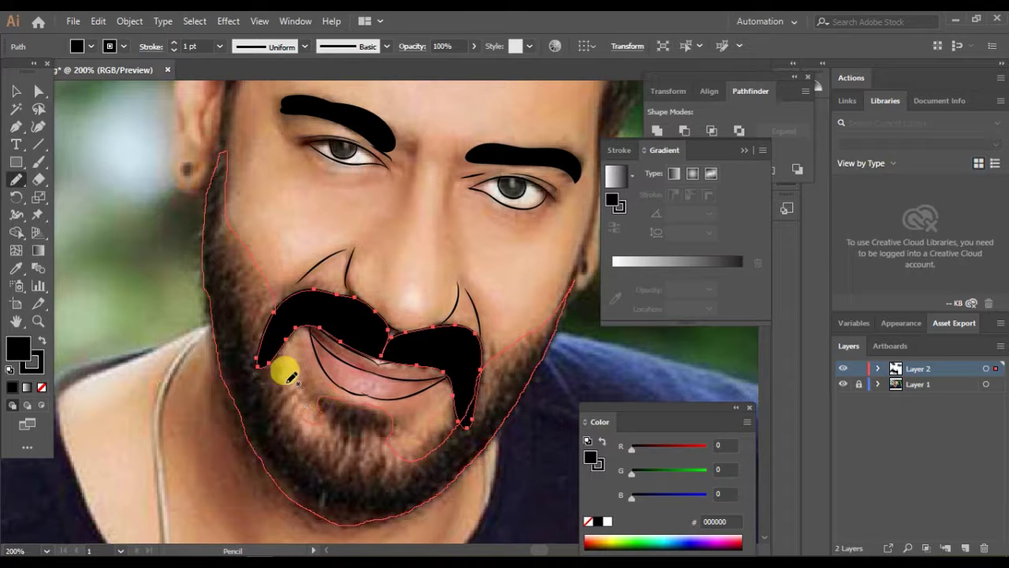
pyautogui.click(42, 341)
pyautogui.moveTo(131, 265)
pyautogui.mouseDown()
pyautogui.moveTo(194, 264)
pyautogui.moveTo(254, 448)
pyautogui.mouseUp()
pyautogui.hotkey('ctrl', '-')
pyautogui.scroll(5, 290, 391)
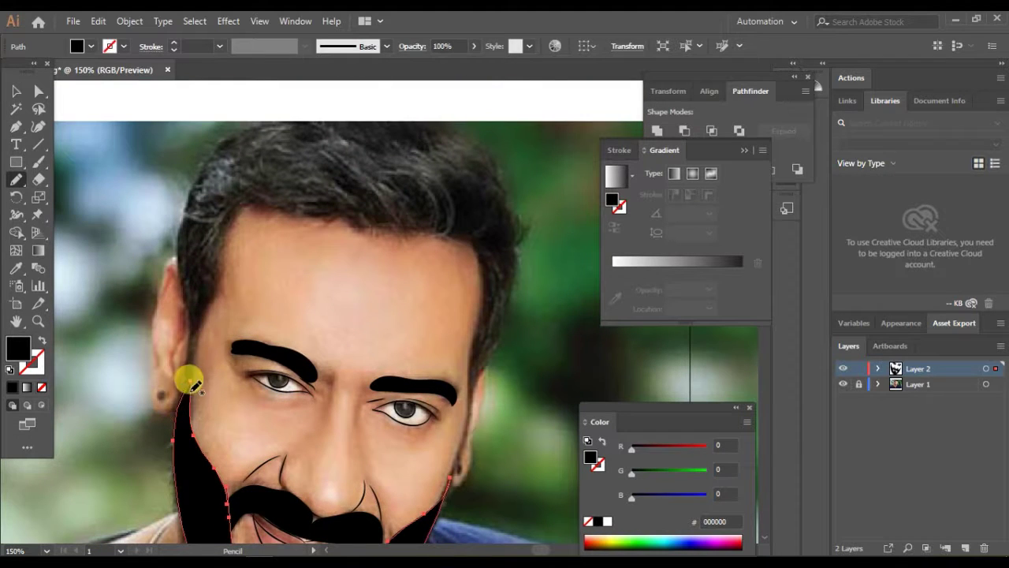
# Trace the hair from ear, over the crown, to the left ear as a black shape; refine the hairline
pyautogui.moveTo(194, 384)
pyautogui.mouseDown()
pyautogui.moveTo(194, 350)
pyautogui.moveTo(244, 196)
pyautogui.moveTo(461, 232)
pyautogui.moveTo(481, 306)
pyautogui.moveTo(451, 470)
pyautogui.moveTo(518, 257)
pyautogui.mouseUp()
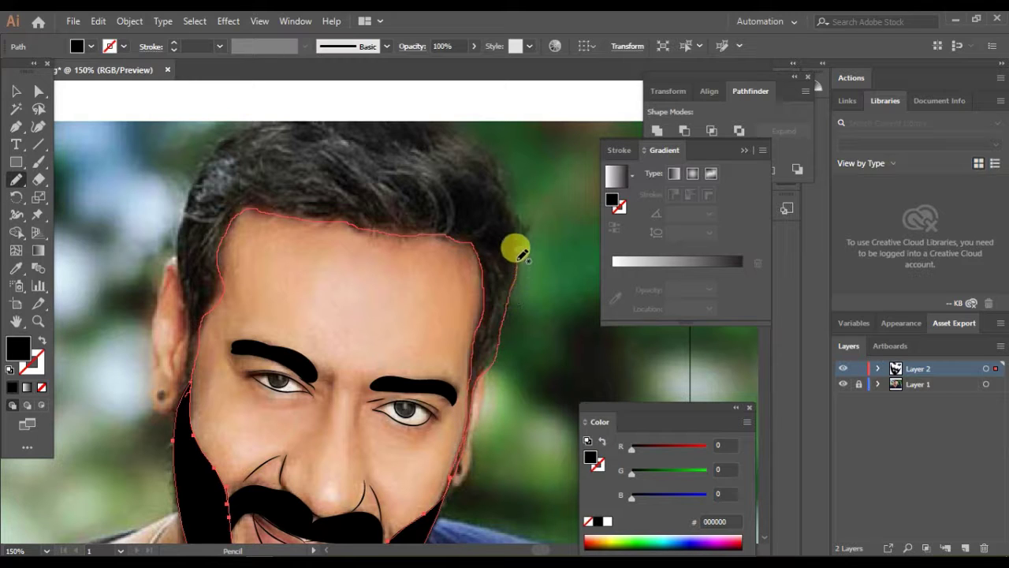
pyautogui.moveTo(518, 219)
pyautogui.mouseDown()
pyautogui.moveTo(462, 117)
pyautogui.moveTo(285, 115)
pyautogui.mouseUp()
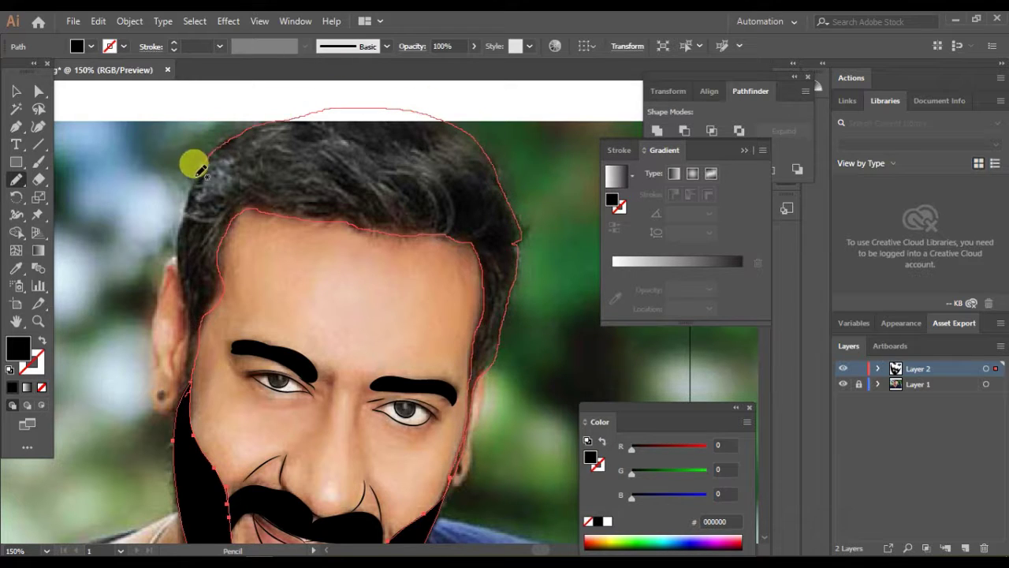
pyautogui.moveTo(199, 168); pyautogui.dragTo(181, 252)
pyautogui.moveTo(186, 375)
pyautogui.mouseDown()
pyautogui.moveTo(171, 417)
pyautogui.moveTo(189, 326)
pyautogui.mouseUp()
pyautogui.scroll(-1, 320, 206)
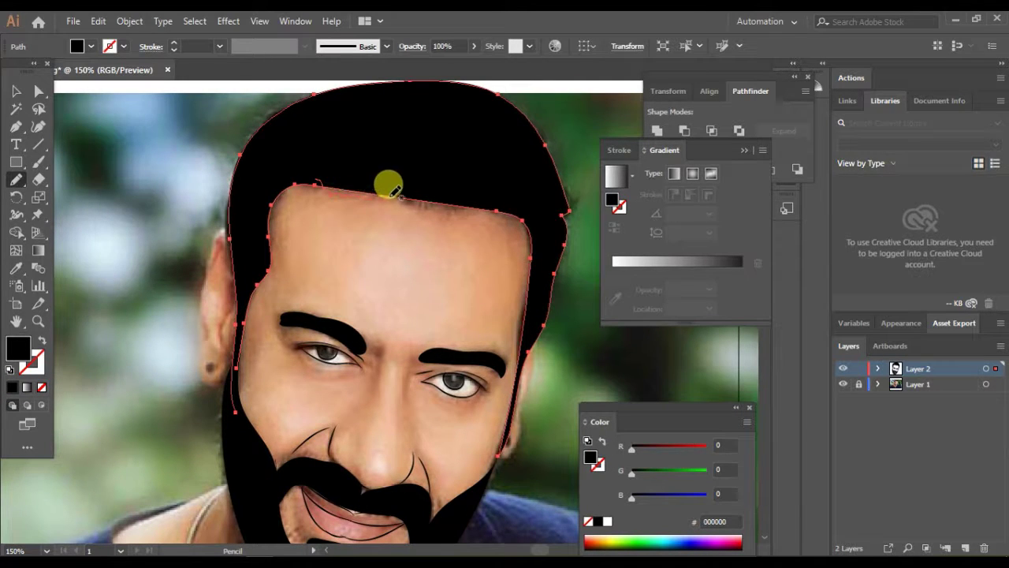
pyautogui.moveTo(456, 201); pyautogui.dragTo(465, 170)
pyautogui.hotkey('ctrl', '-')
pyautogui.hotkey('ctrl', '-')
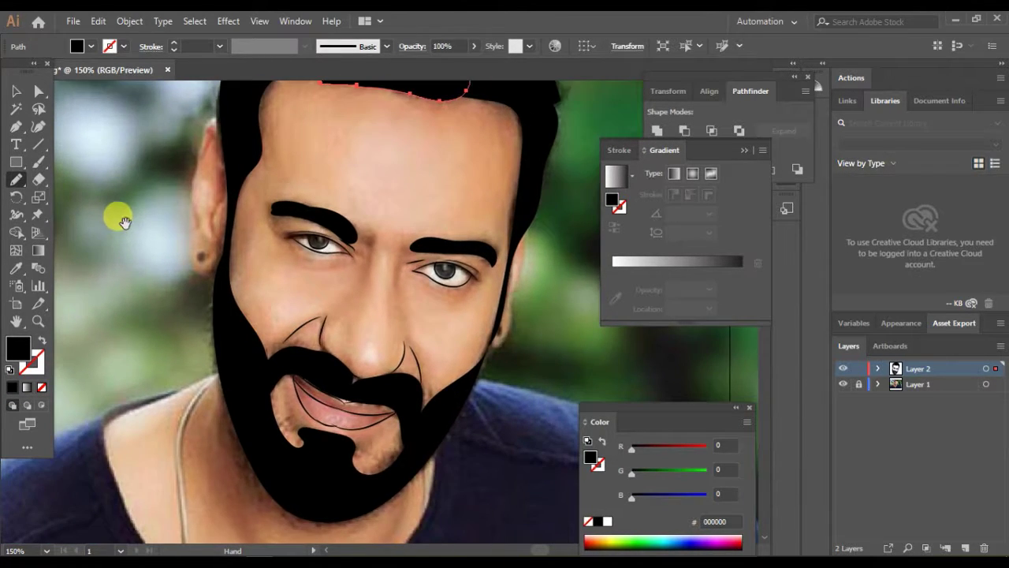
pyautogui.moveTo(117, 216)
pyautogui.mouseDown()
pyautogui.moveTo(203, 263)
pyautogui.moveTo(191, 129)
pyautogui.mouseUp()
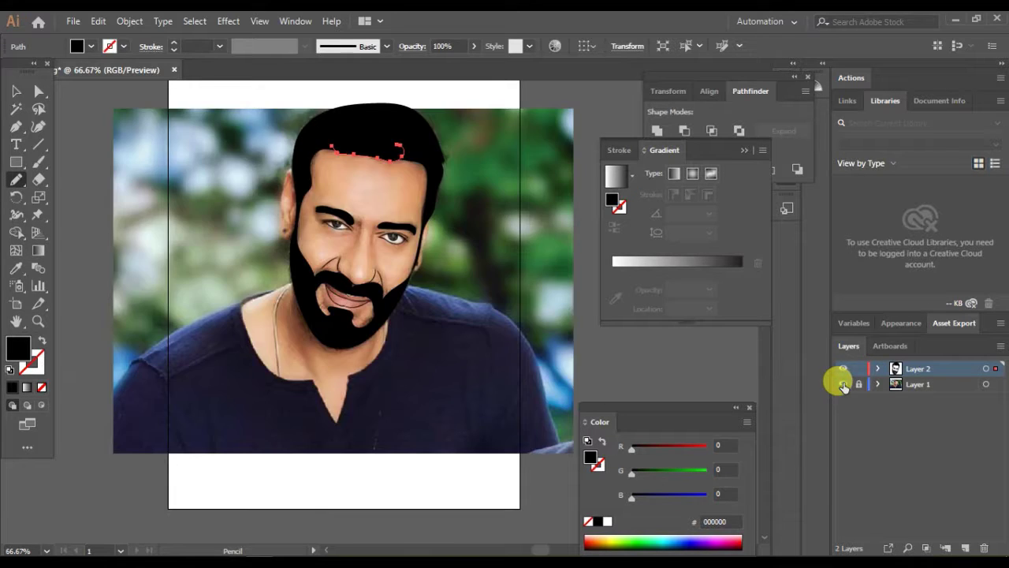
# Paint thin black lines along the ear's outer edge and earlobe
pyautogui.click(843, 384)
pyautogui.click(843, 384)
pyautogui.hotkey('ctrl', '+')
pyautogui.hotkey('ctrl', '+')
pyautogui.hotkey('ctrl', '+')
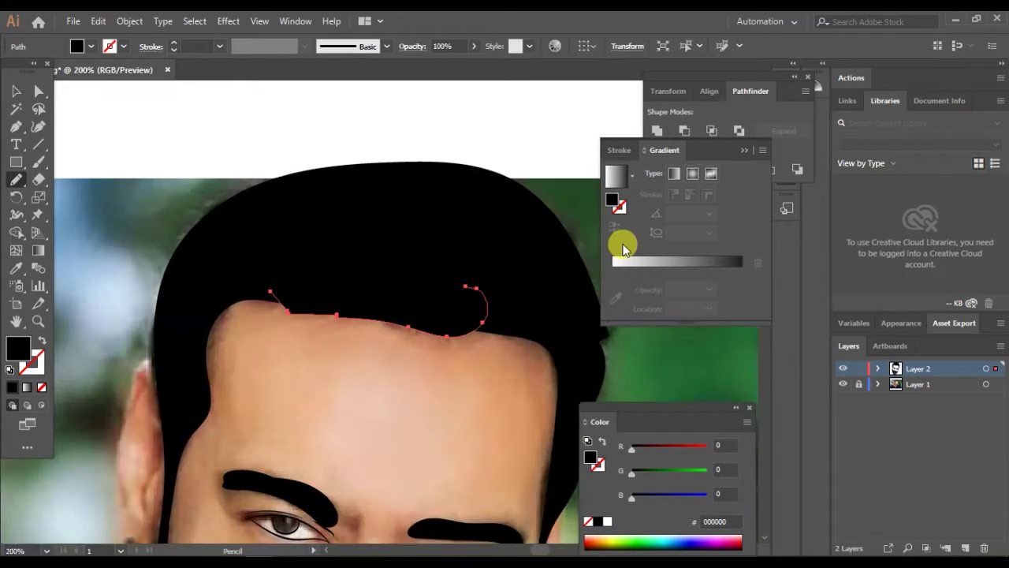
pyautogui.press('b')
pyautogui.moveTo(218, 364); pyautogui.dragTo(237, 345)
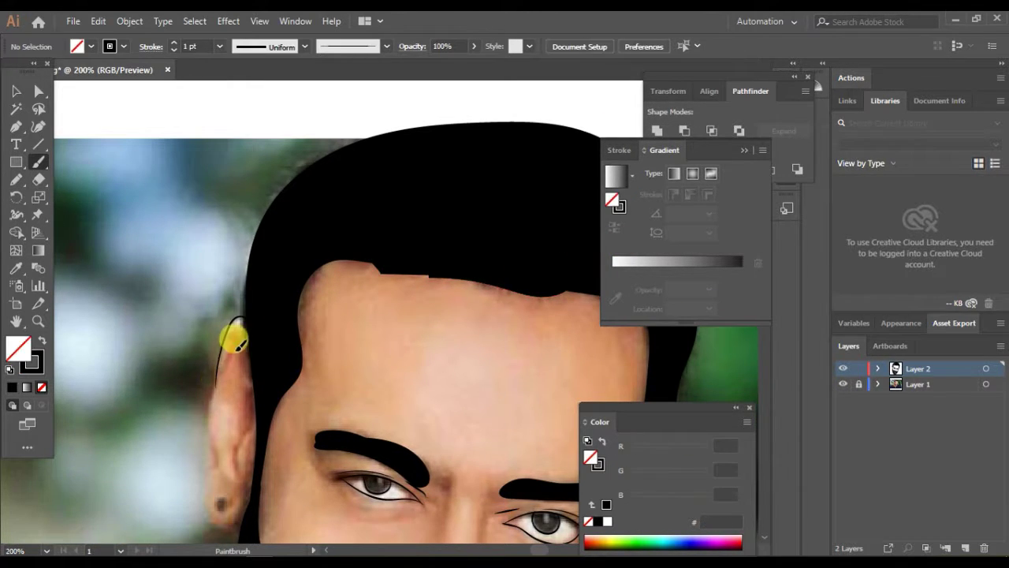
pyautogui.moveTo(256, 497); pyautogui.dragTo(252, 501)
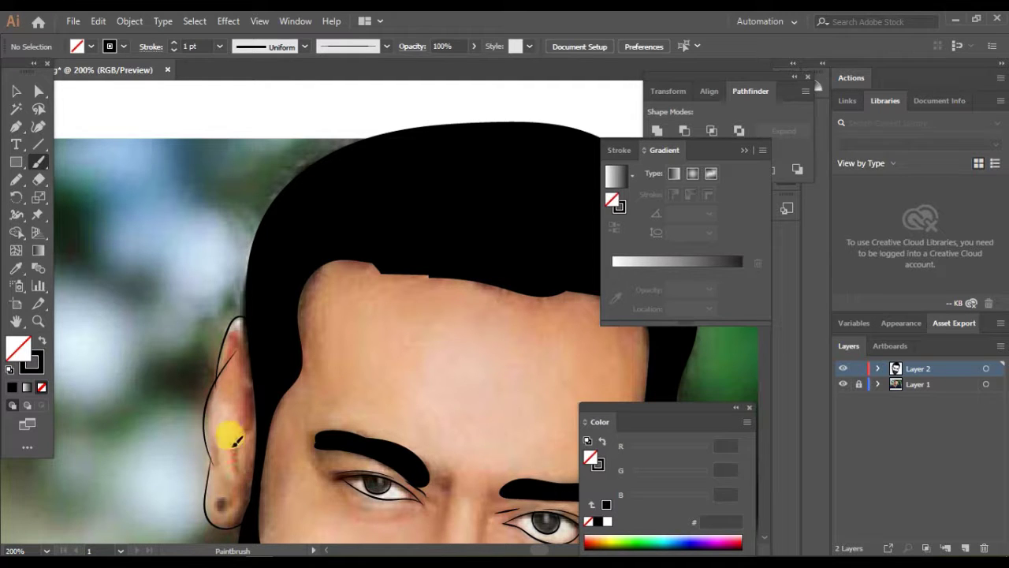
pyautogui.scroll(-3, 378, 315)
pyautogui.hscroll(2, 378, 315)
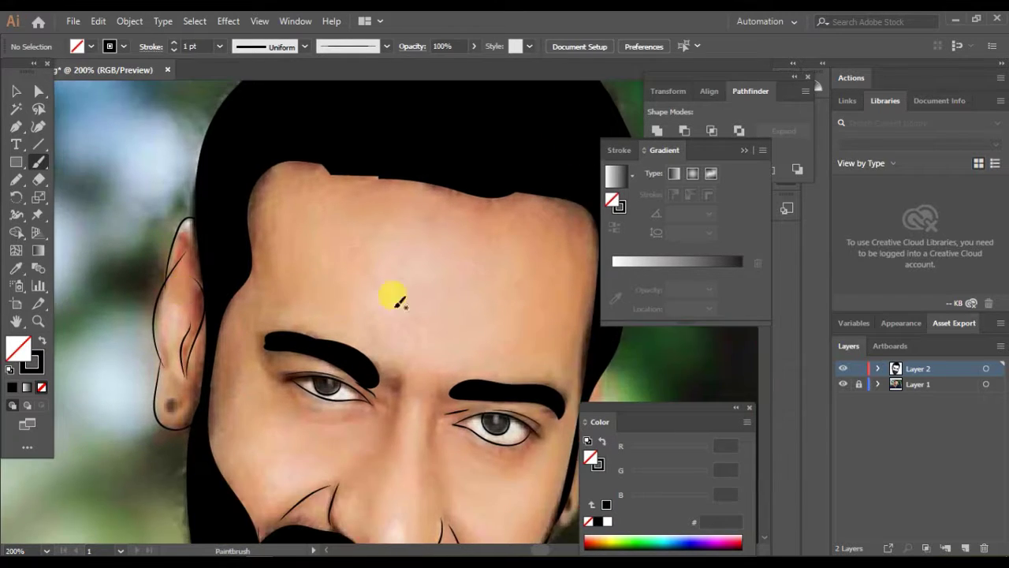
# Trace the beard's chin patch as a solid black fill, checking it with the photo hidden
pyautogui.click(843, 384)
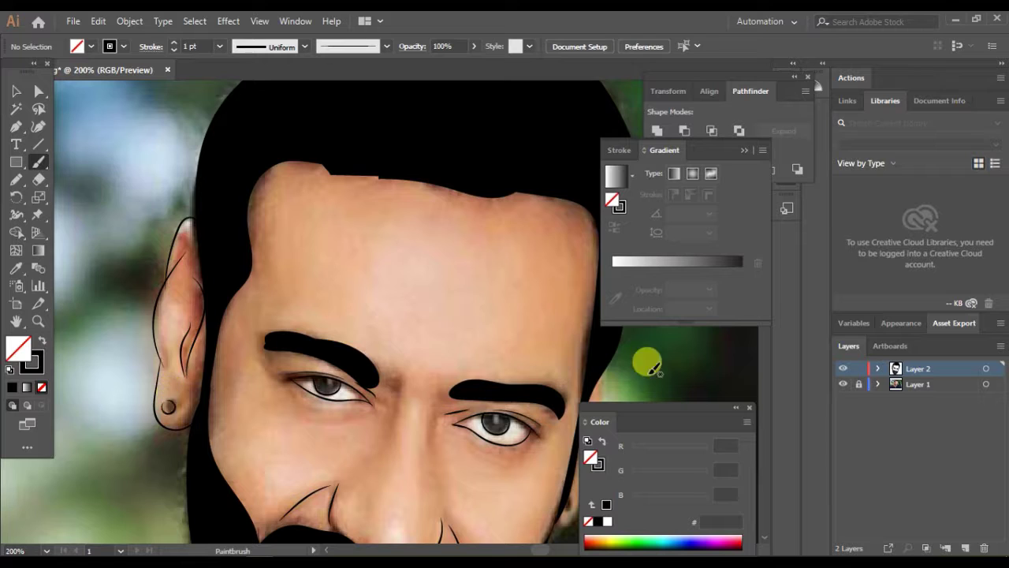
pyautogui.scroll(-3, 399, 238)
pyautogui.scroll(-4, 412, 213)
pyautogui.press('n')
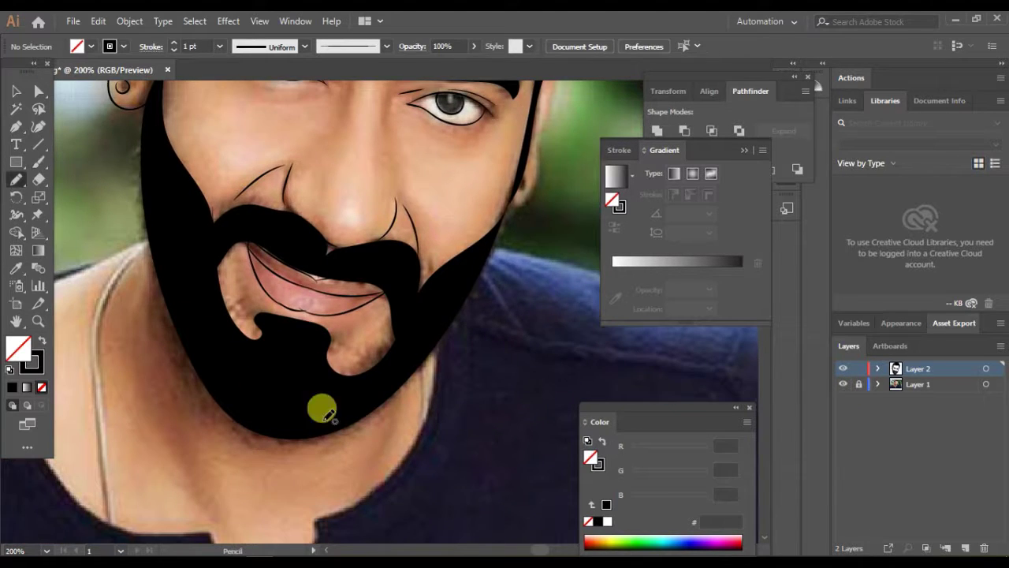
pyautogui.moveTo(375, 344); pyautogui.dragTo(349, 375)
pyautogui.hotkey('shift', 'x')
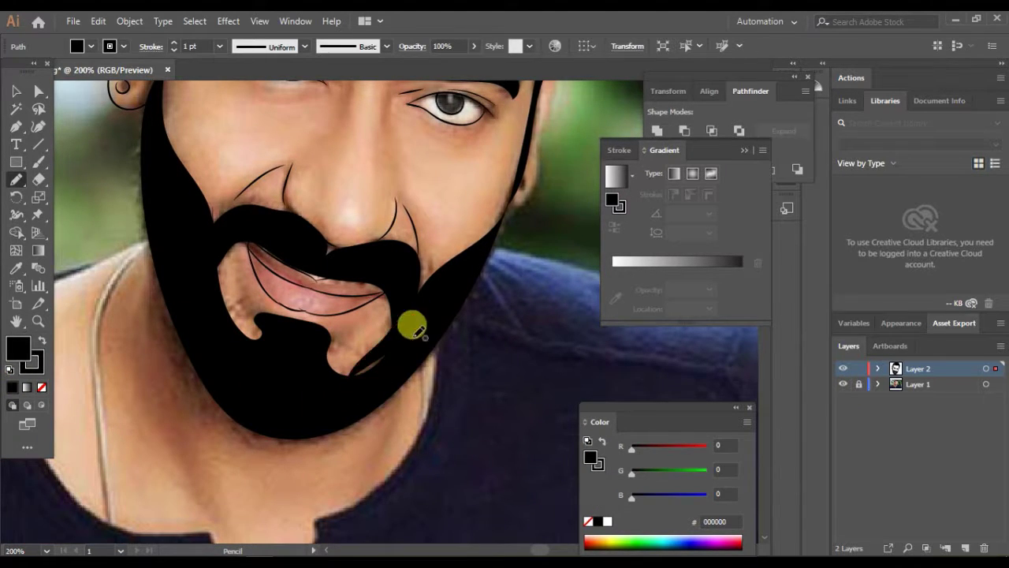
pyautogui.hotkey('ctrl', '-')
pyautogui.hotkey('ctrl', '-')
pyautogui.hotkey('ctrl', '-')
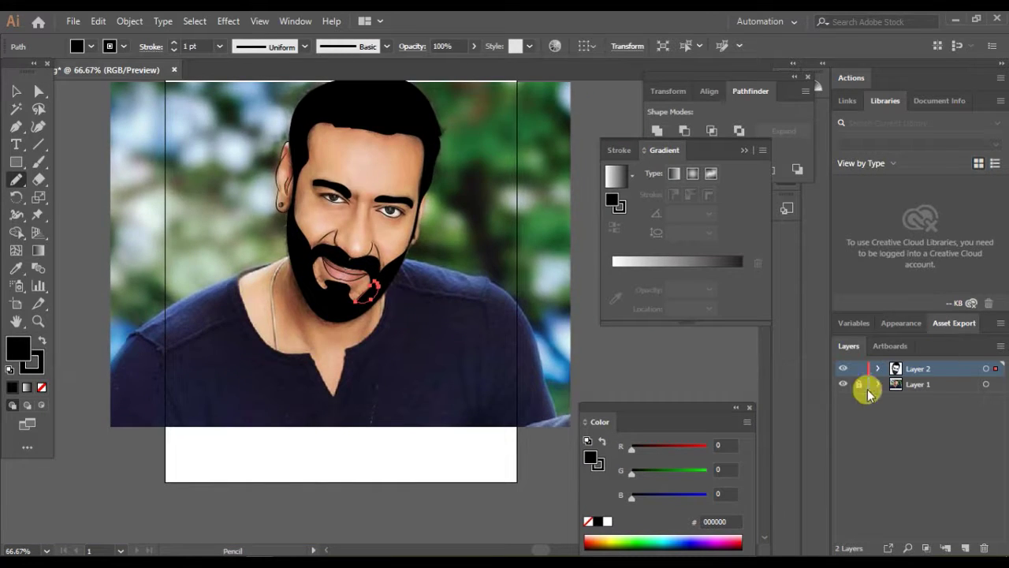
pyautogui.click(843, 384)
pyautogui.click(842, 384)
pyautogui.hotkey('ctrl', '+')
pyautogui.hotkey('ctrl', '+')
pyautogui.hotkey('ctrl', '+')
pyautogui.scroll(5, 442, 229)
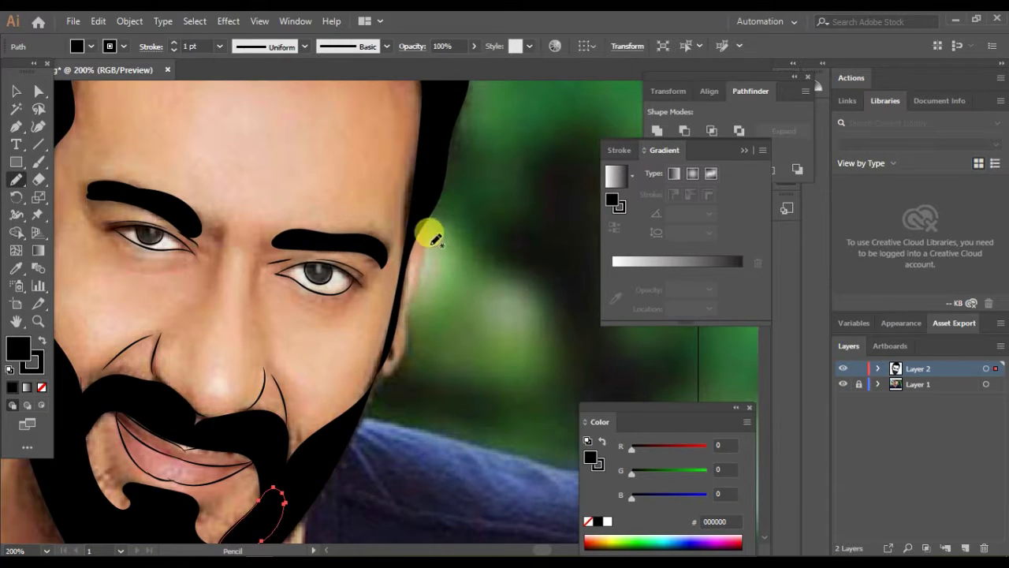
# Paint a thin line along the right side of the face and review the line art without the photo
pyautogui.press('b')
pyautogui.moveTo(423, 230); pyautogui.dragTo(406, 310)
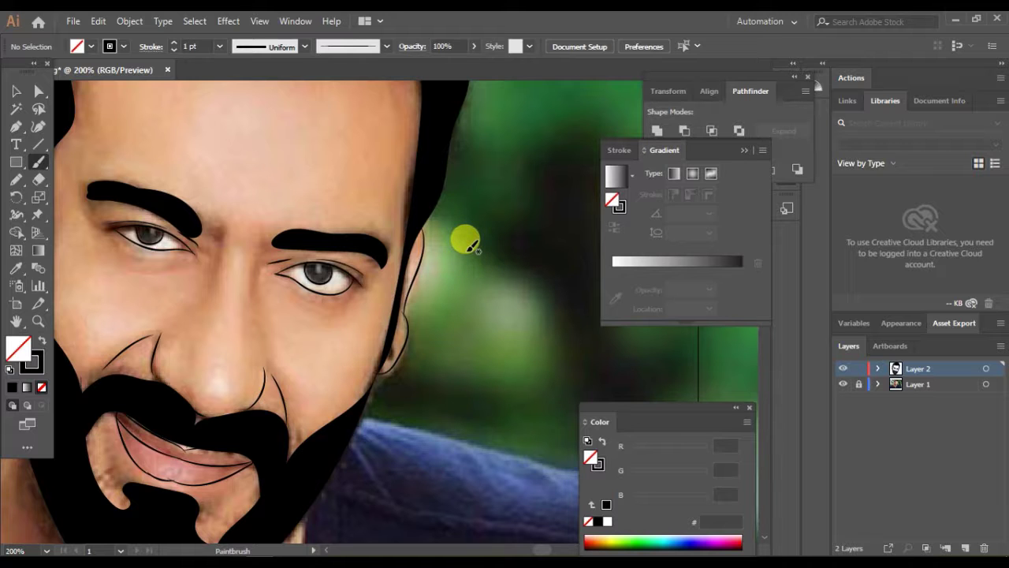
pyautogui.moveTo(303, 294); pyautogui.dragTo(383, 214)
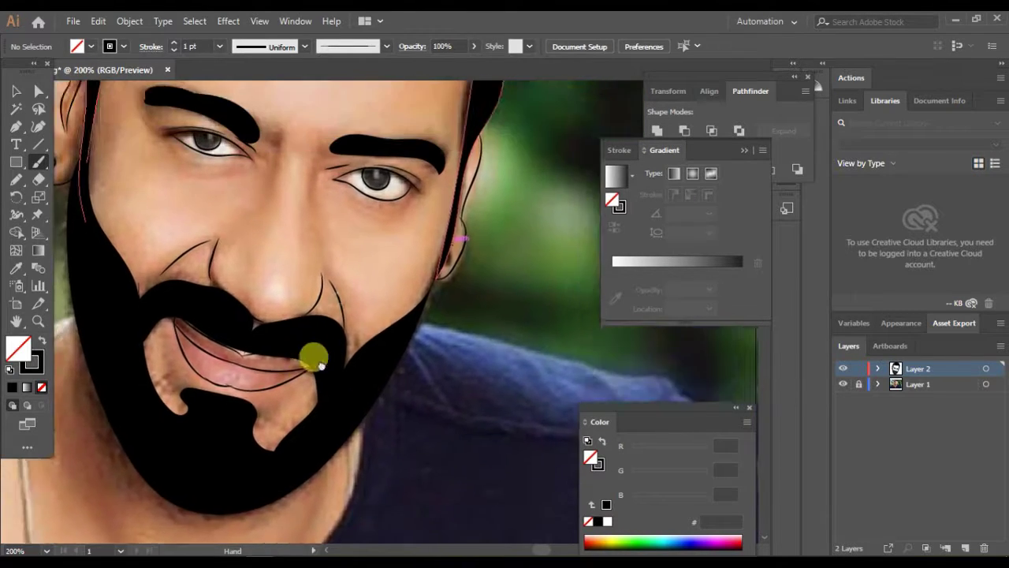
pyautogui.hotkey('ctrl', '-')
pyautogui.hotkey('ctrl', '-')
pyautogui.hotkey('ctrl', '-')
pyautogui.click(842, 384)
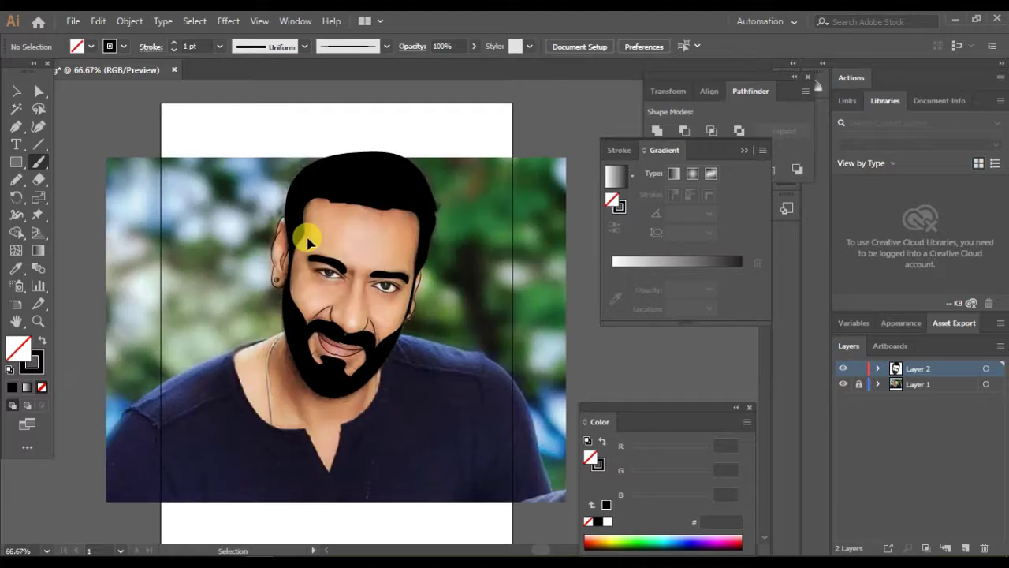
pyautogui.hotkey('ctrl', '+')
pyautogui.hotkey('ctrl', '+')
# Trace the right shoulder top, shoulder seam, lower shirt edge and neck outline
pyautogui.moveTo(426, 221); pyautogui.dragTo(581, 329)
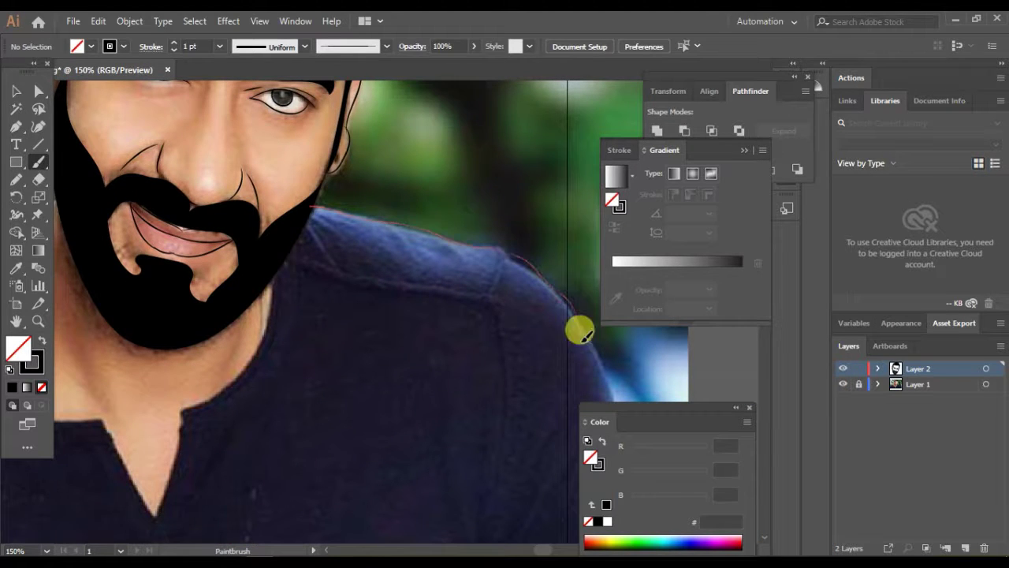
pyautogui.moveTo(288, 251)
pyautogui.mouseDown()
pyautogui.moveTo(495, 289)
pyautogui.moveTo(462, 146)
pyautogui.mouseUp()
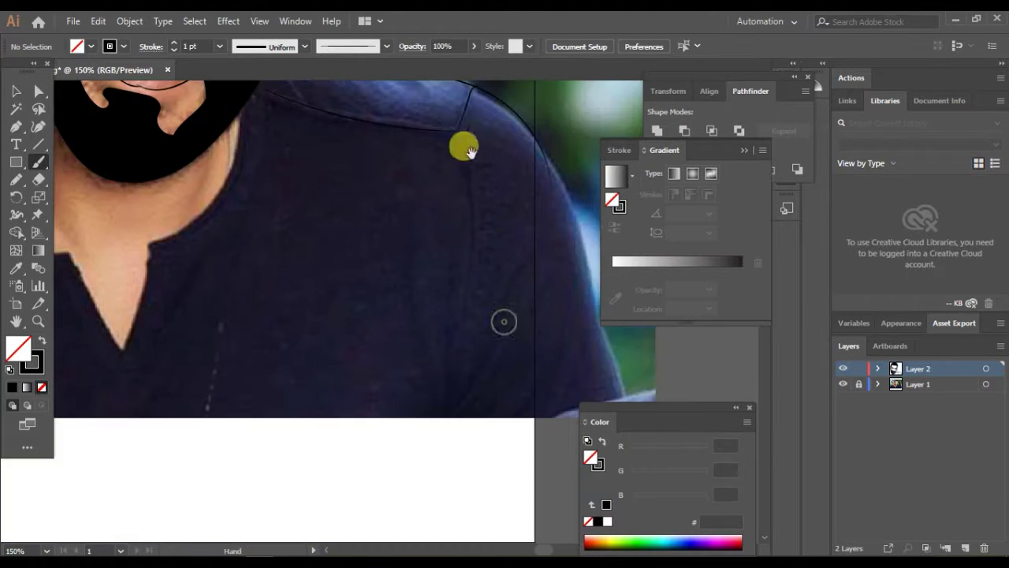
pyautogui.moveTo(463, 93); pyautogui.dragTo(472, 237)
pyautogui.moveTo(453, 341); pyautogui.dragTo(509, 289)
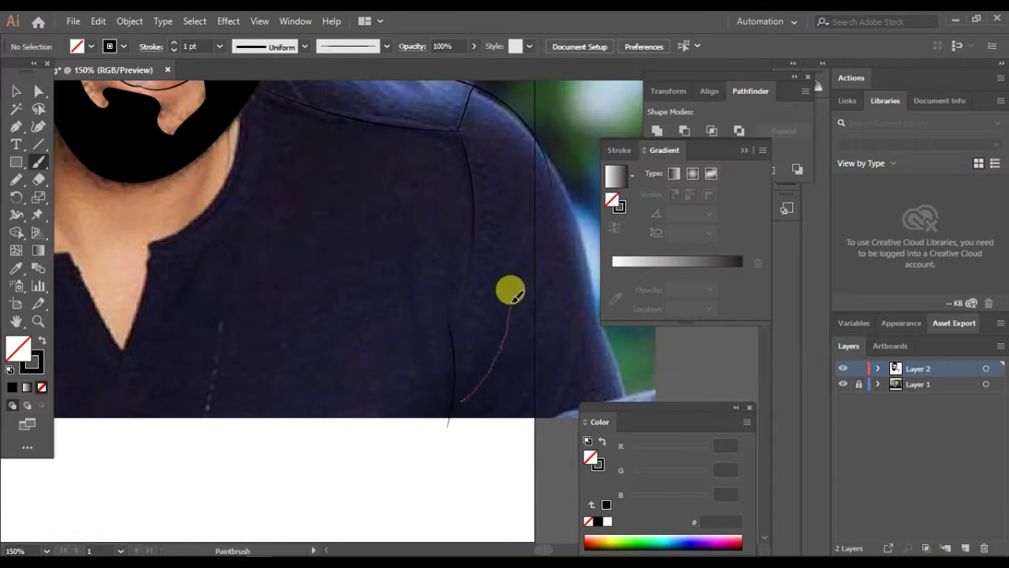
pyautogui.moveTo(446, 424); pyautogui.dragTo(545, 419)
pyautogui.moveTo(566, 271)
pyautogui.mouseDown()
pyautogui.moveTo(576, 140)
pyautogui.moveTo(513, 284)
pyautogui.mouseUp()
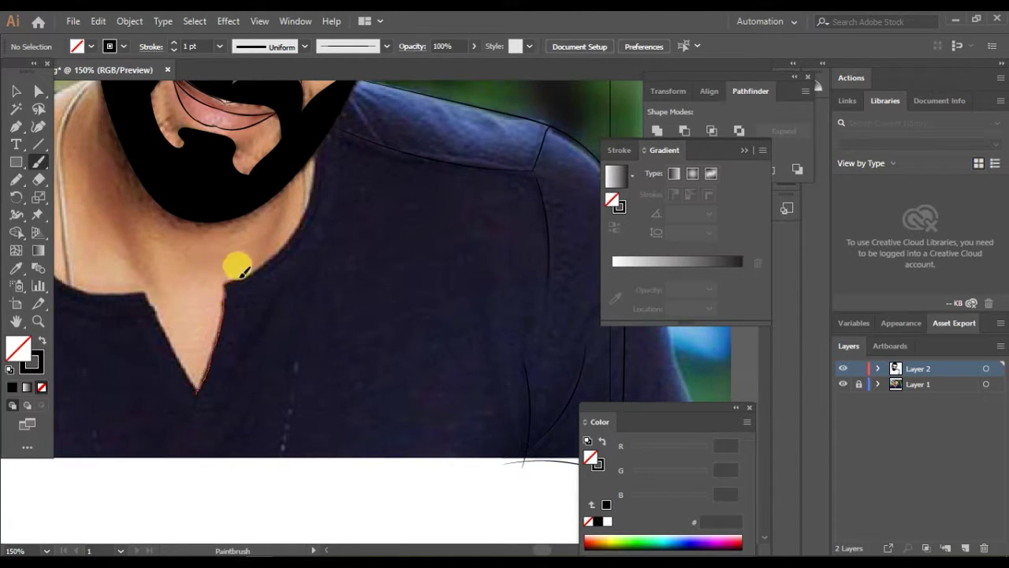
pyautogui.moveTo(240, 270); pyautogui.dragTo(325, 103)
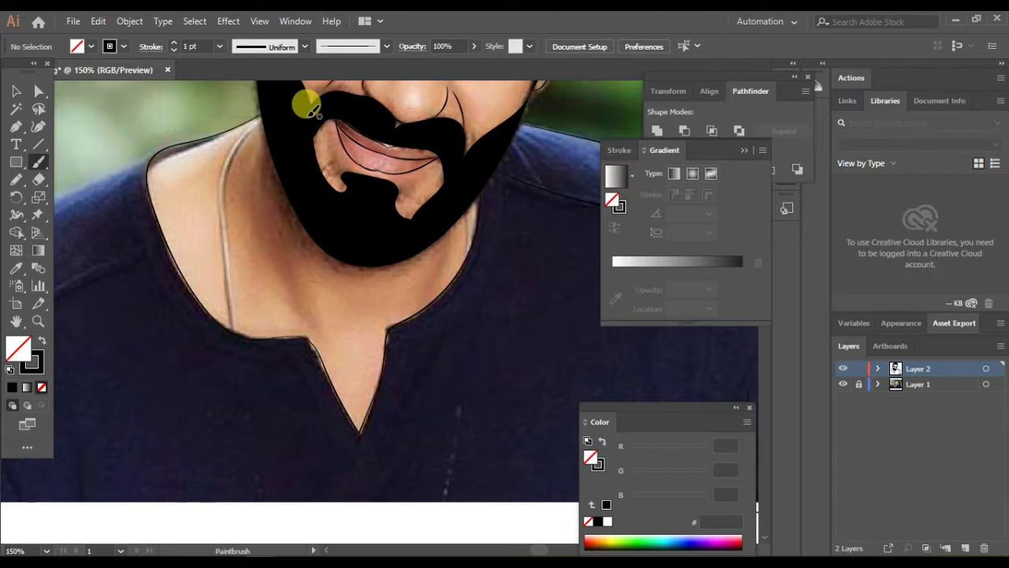
# With the photo hidden, trace the left shoulder seam and the shirt's bottom edge
pyautogui.moveTo(264, 205); pyautogui.dragTo(306, 334)
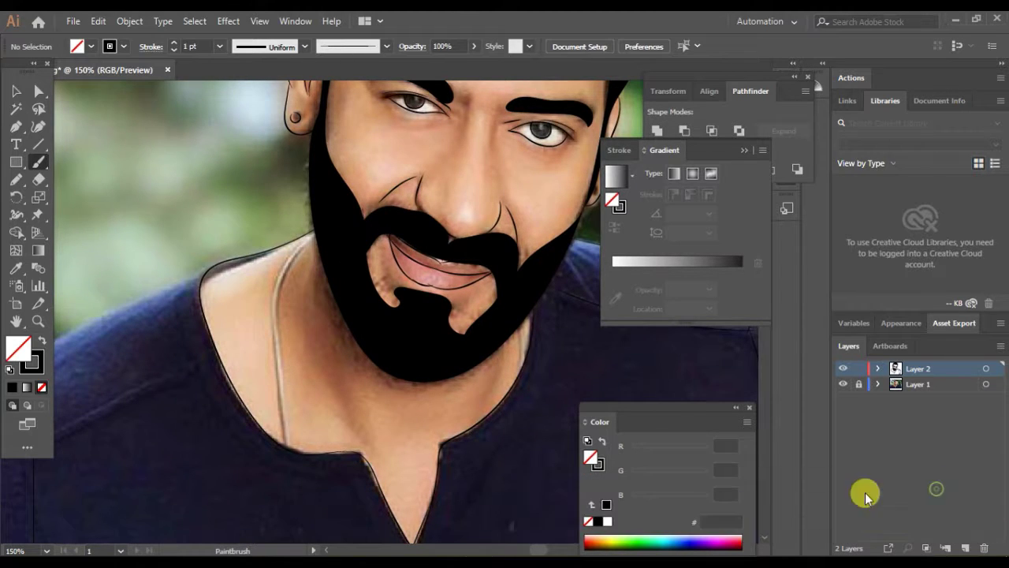
pyautogui.click(842, 384)
pyautogui.scroll(-2, 331, 289)
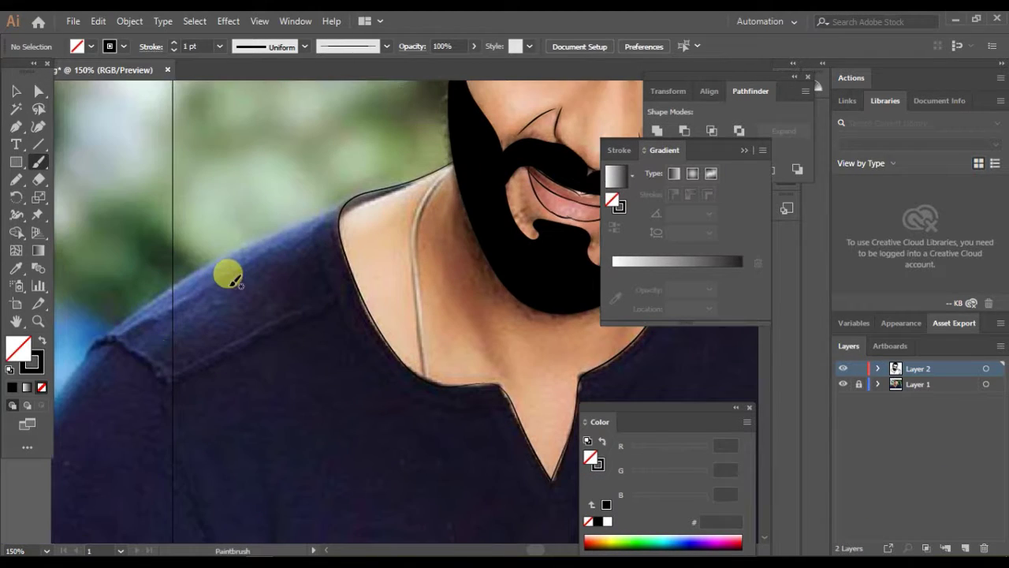
pyautogui.scroll(-3, 67, 311)
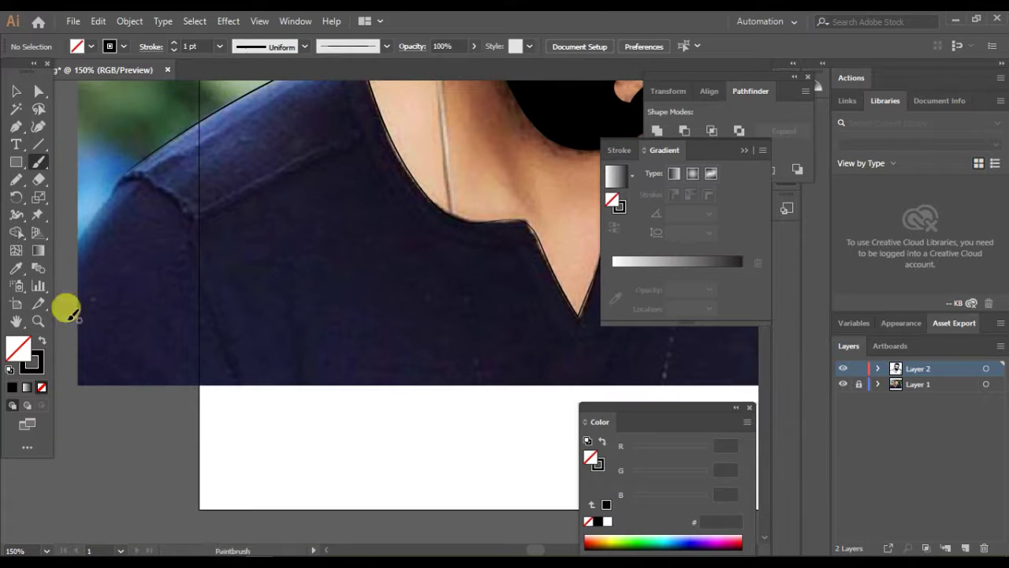
pyautogui.moveTo(117, 180)
pyautogui.mouseDown()
pyautogui.moveTo(194, 207)
pyautogui.moveTo(378, 114)
pyautogui.mouseUp()
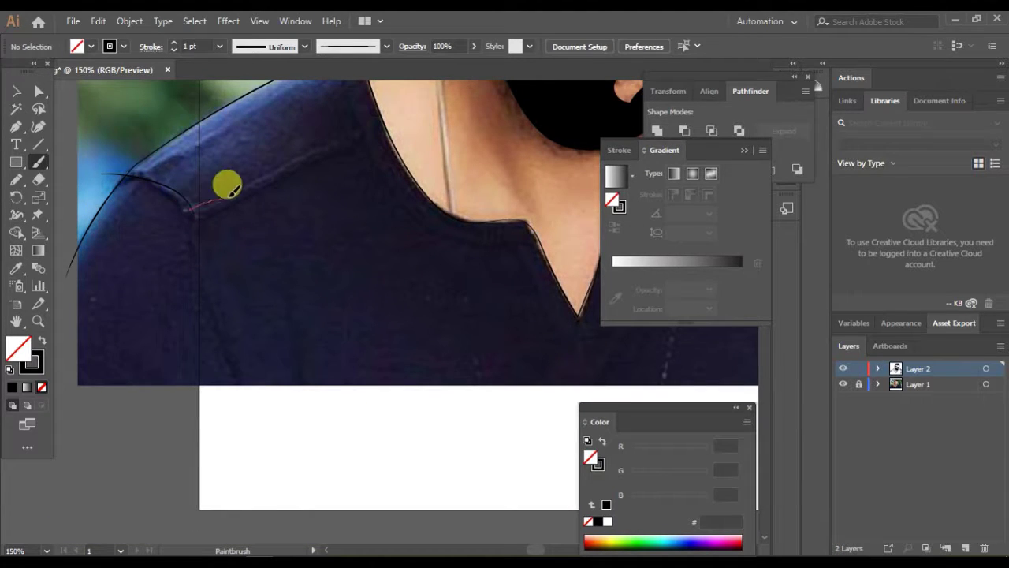
pyautogui.scroll(2, 167, 421)
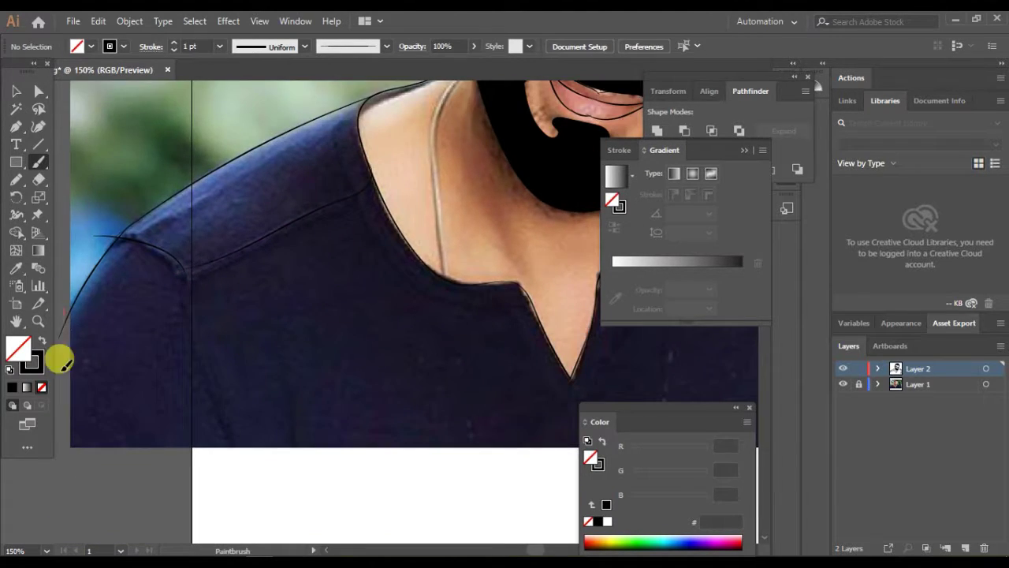
pyautogui.moveTo(347, 472)
pyautogui.mouseDown()
pyautogui.moveTo(495, 479)
pyautogui.moveTo(225, 356)
pyautogui.mouseUp()
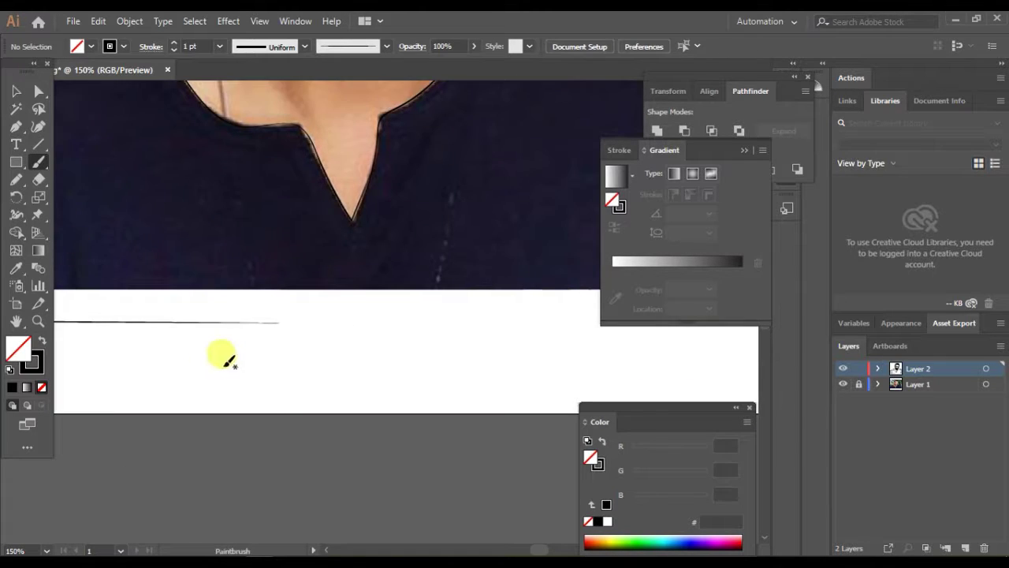
pyautogui.moveTo(383, 419); pyautogui.dragTo(423, 379)
# Hide the photo, expand the appearance of all line art, and duplicate the line-art layer
pyautogui.scroll(-4, 422, 319)
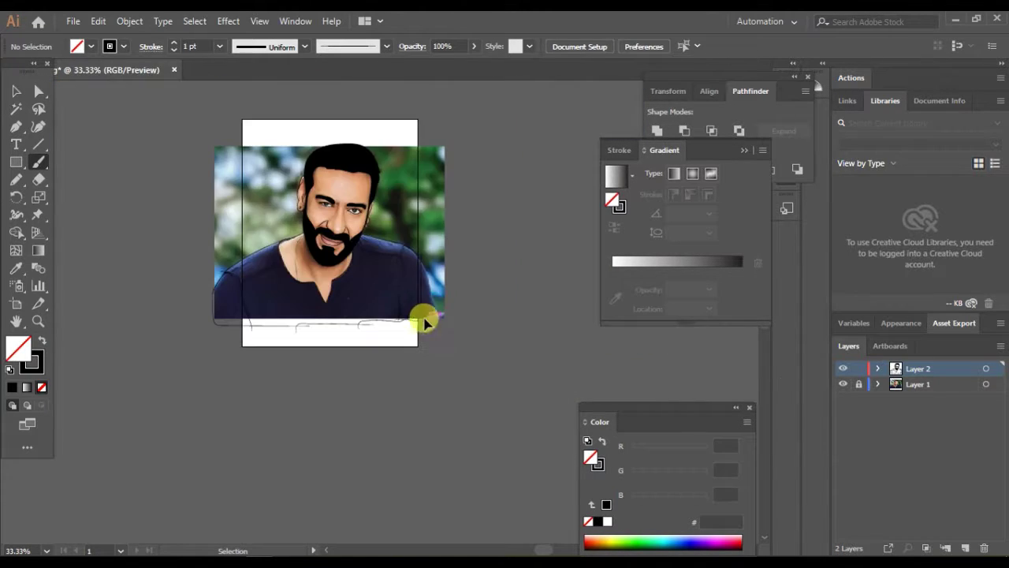
pyautogui.click(842, 383)
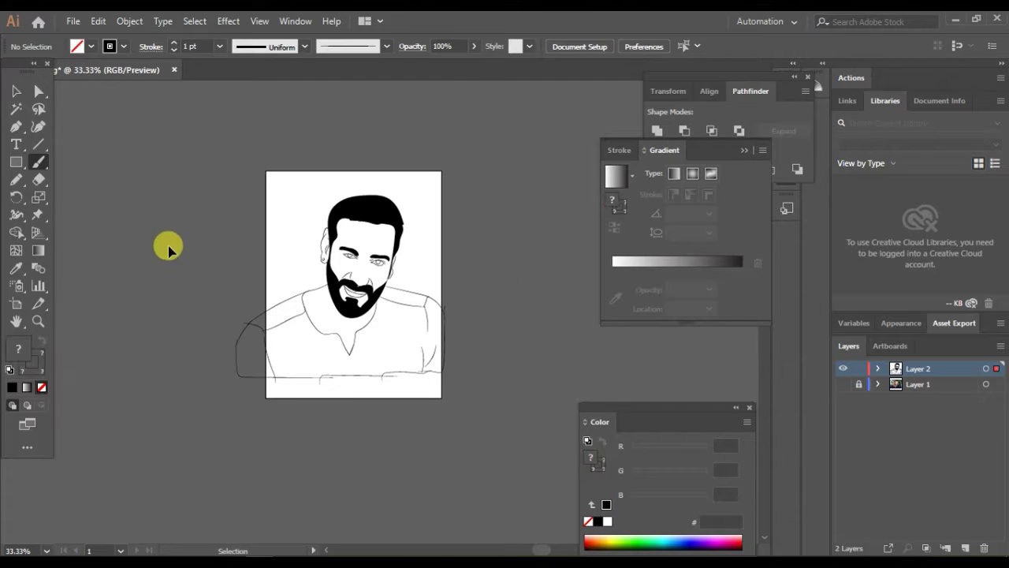
pyautogui.hotkey('ctrl', 'a')
pyautogui.click(129, 21)
pyautogui.click(222, 190)
pyautogui.moveTo(918, 368); pyautogui.dragTo(945, 547)
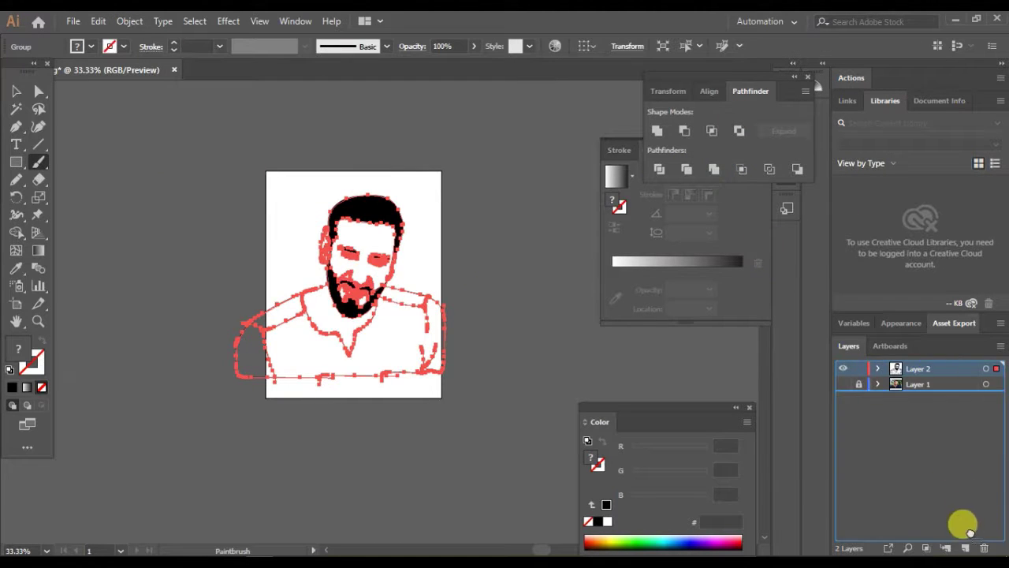
pyautogui.click(917, 384)
# Draw a pink E59898 rectangle over the artboard and send it behind the line art
pyautogui.press('m')
pyautogui.doubleClick(16, 364)
pyautogui.click(383, 203)
pyautogui.press('Return')
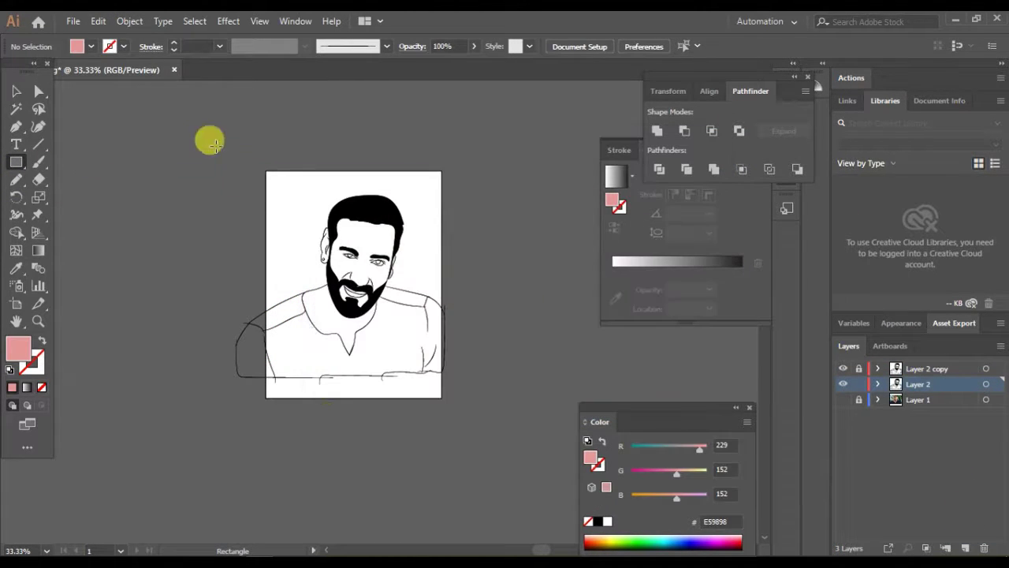
pyautogui.moveTo(204, 147); pyautogui.dragTo(512, 434)
pyautogui.rightClick(426, 252)
pyautogui.click(623, 512)
# Select all the artwork and isolate the line-art group
pyautogui.press('v')
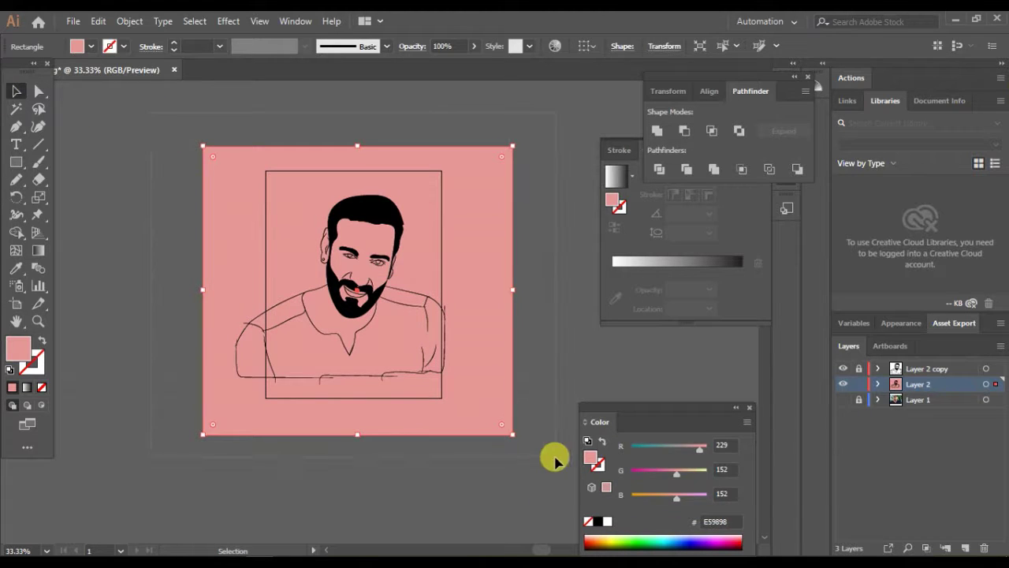
pyautogui.hotkey('ctrl', 'a')
pyautogui.rightClick(495, 222)
pyautogui.click(543, 341)
# Inside the isolated line-art group, fill both pupils with the black beard colour
pyautogui.scroll(5, 495, 271)
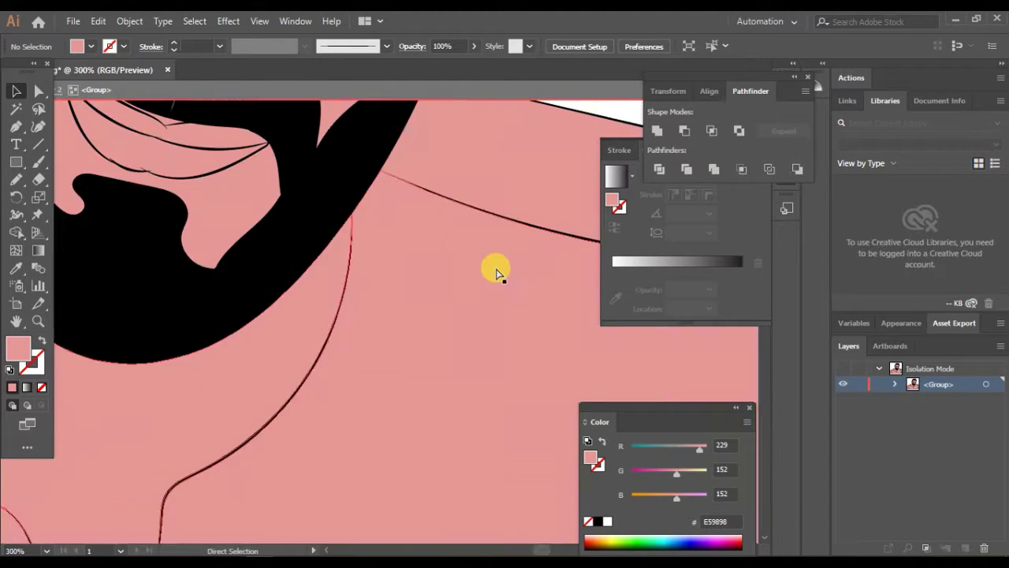
pyautogui.scroll(-3, 338, 292)
pyautogui.click(247, 204)
pyautogui.keyDown('shift'); pyautogui.click(505, 257); pyautogui.keyUp('shift')
pyautogui.click(16, 268)
pyautogui.click(192, 140)
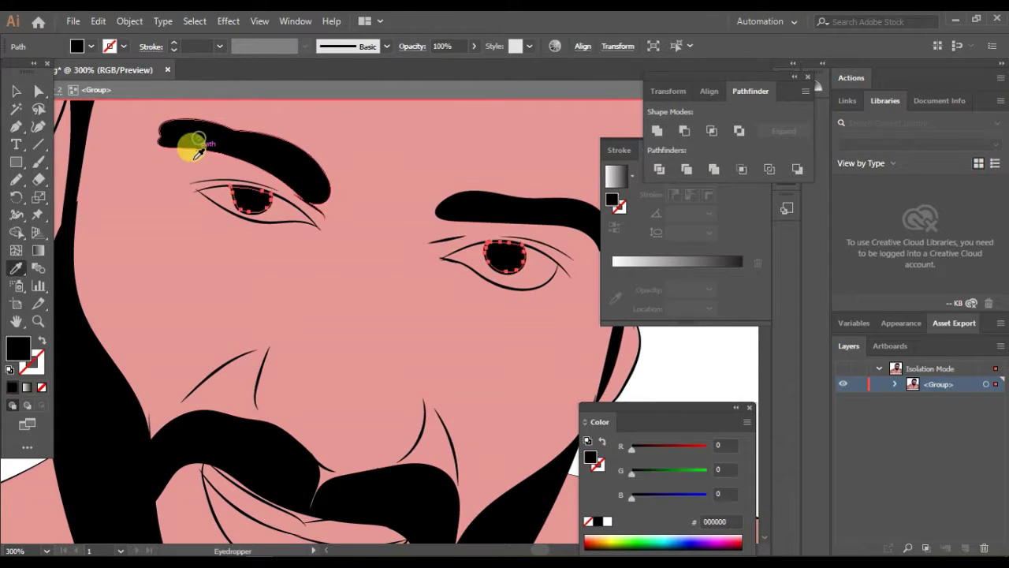
pyautogui.click(16, 91)
# Fill both eye-white shapes with pure white FFFFFF
pyautogui.click(210, 196)
pyautogui.doubleClick(18, 348)
pyautogui.click(325, 162)
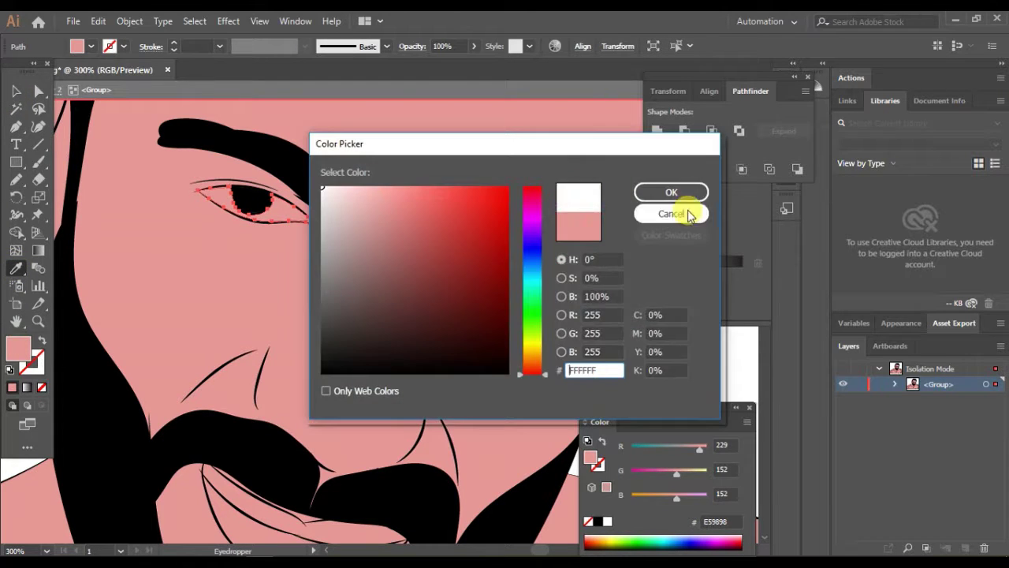
pyautogui.click(672, 192)
# Colour the upper lip CC6D6D
pyautogui.click(226, 487)
pyautogui.doubleClick(18, 347)
pyautogui.click(394, 209)
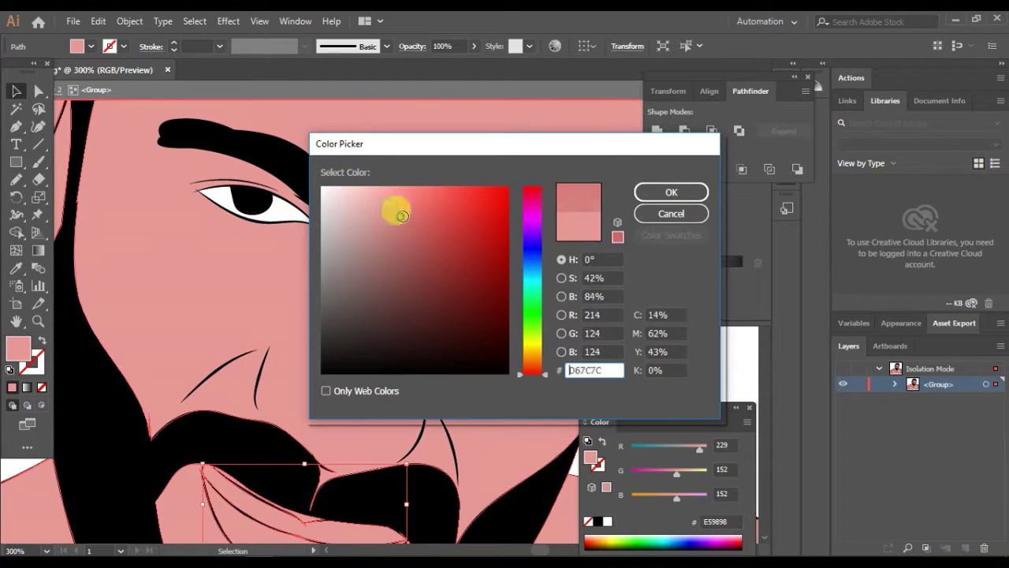
pyautogui.click(669, 193)
pyautogui.scroll(-4, 270, 405)
# Give the lower lip the darker red B55757 using the Eyedropper
pyautogui.click(189, 339)
pyautogui.doubleClick(18, 347)
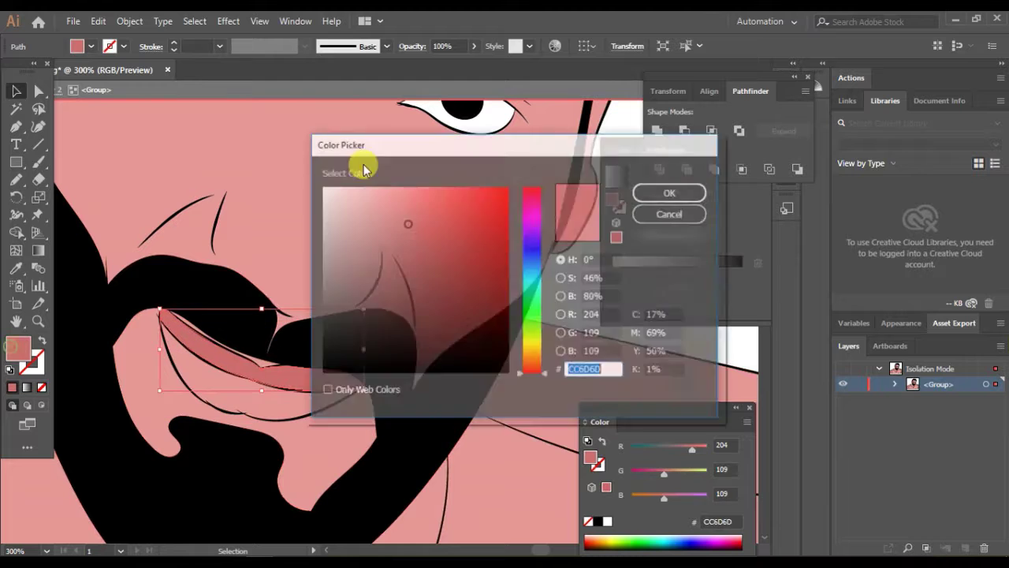
pyautogui.click(417, 239)
pyautogui.click(668, 192)
pyautogui.press('i')
pyautogui.click(200, 342)
pyautogui.scroll(3, 234, 354)
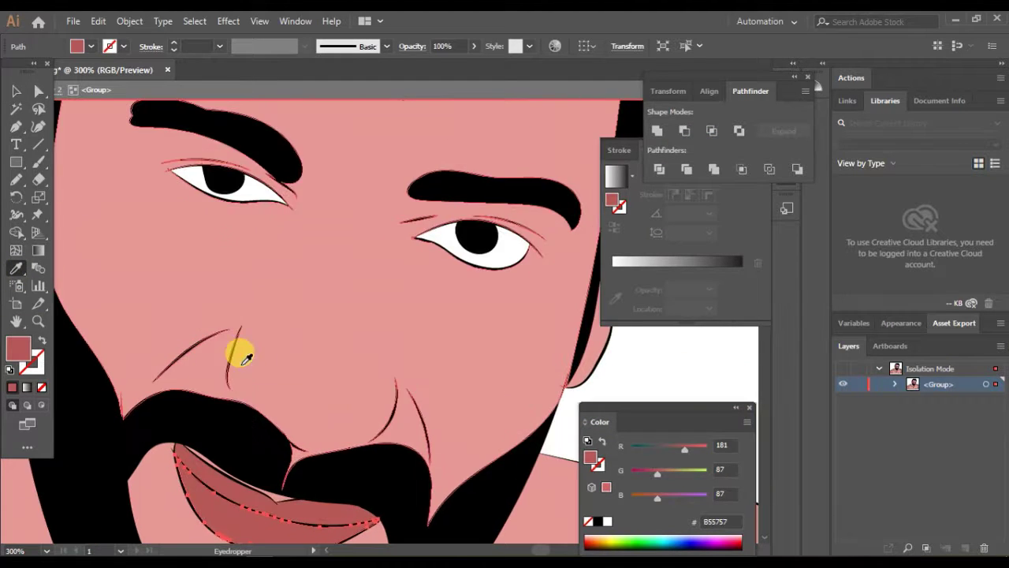
pyautogui.hotkey('ctrl', '-')
pyautogui.hotkey('ctrl', '-')
pyautogui.hotkey('ctrl', '-')
# Fill the shirt body with navy 373A4F
pyautogui.click(16, 90)
pyautogui.click(260, 370)
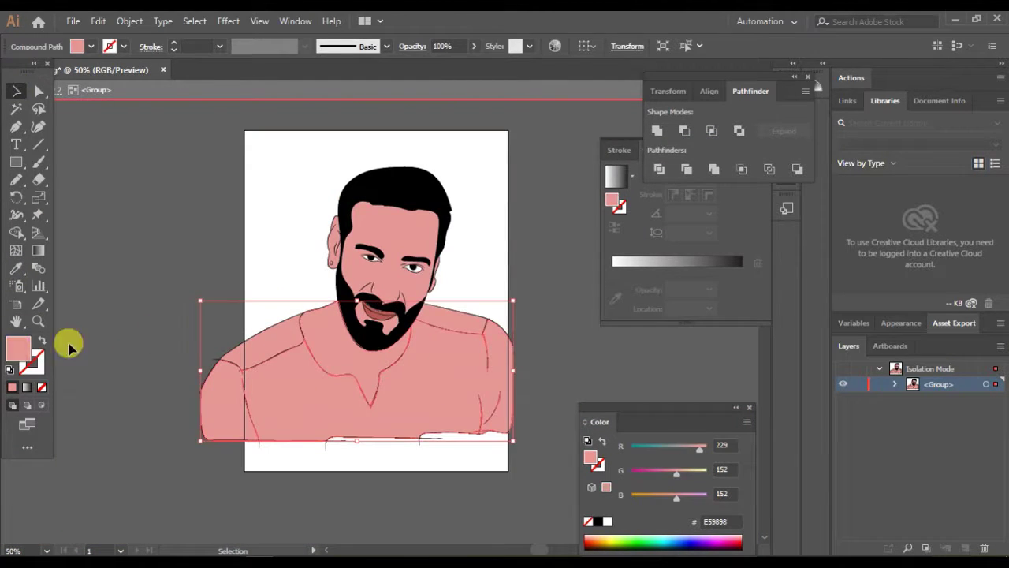
pyautogui.doubleClick(18, 347)
pyautogui.click(533, 254)
pyautogui.click(378, 316)
pyautogui.click(671, 192)
# Copy the navy shirt fill onto the shoulders and exit isolation mode
pyautogui.click(464, 326)
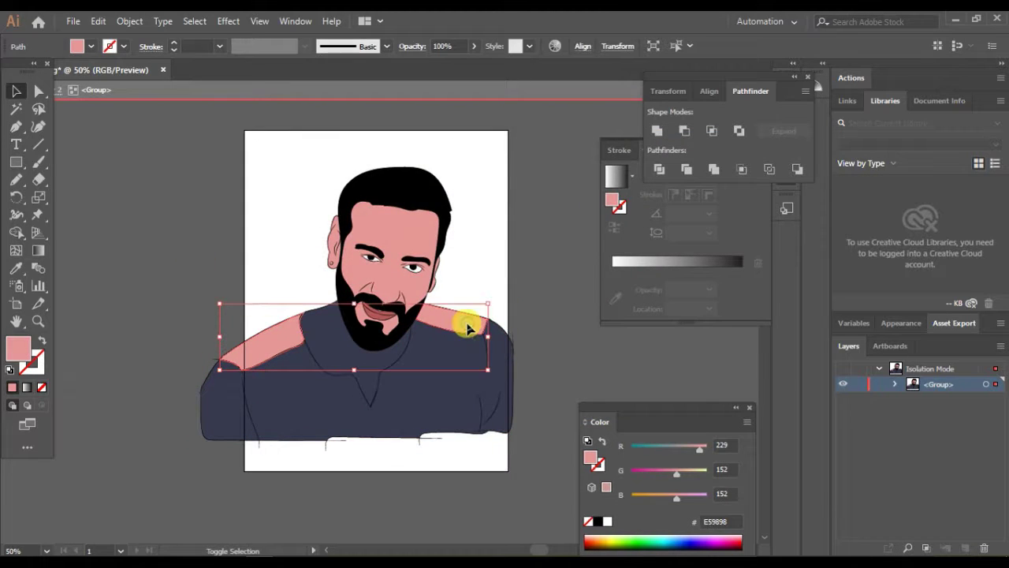
pyautogui.doubleClick(18, 348)
pyautogui.click(533, 240)
pyautogui.click(383, 207)
pyautogui.click(661, 220)
pyautogui.press('i')
pyautogui.click(338, 395)
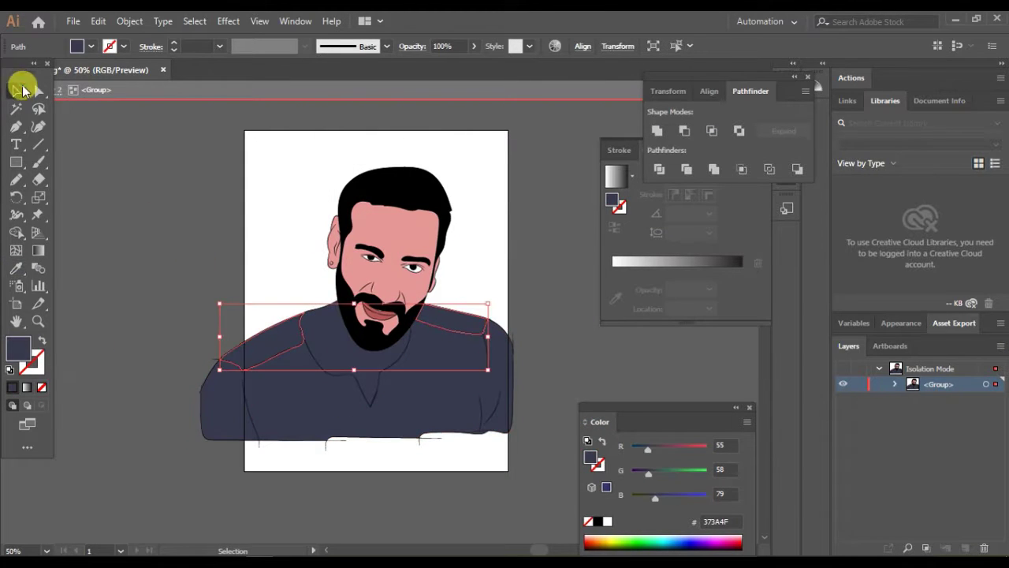
pyautogui.click(16, 90)
pyautogui.click(452, 168)
pyautogui.rightClick(472, 199)
pyautogui.click(532, 244)
# Expand Layer 2 and add a new layer for the shirt and neck shapes
pyautogui.click(856, 414)
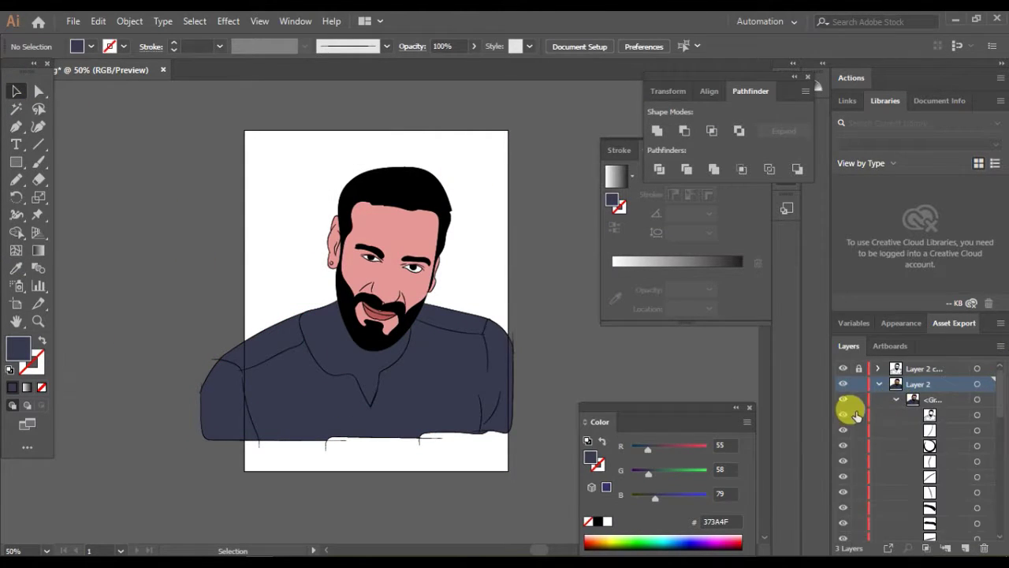
pyautogui.scroll(5, 864, 473)
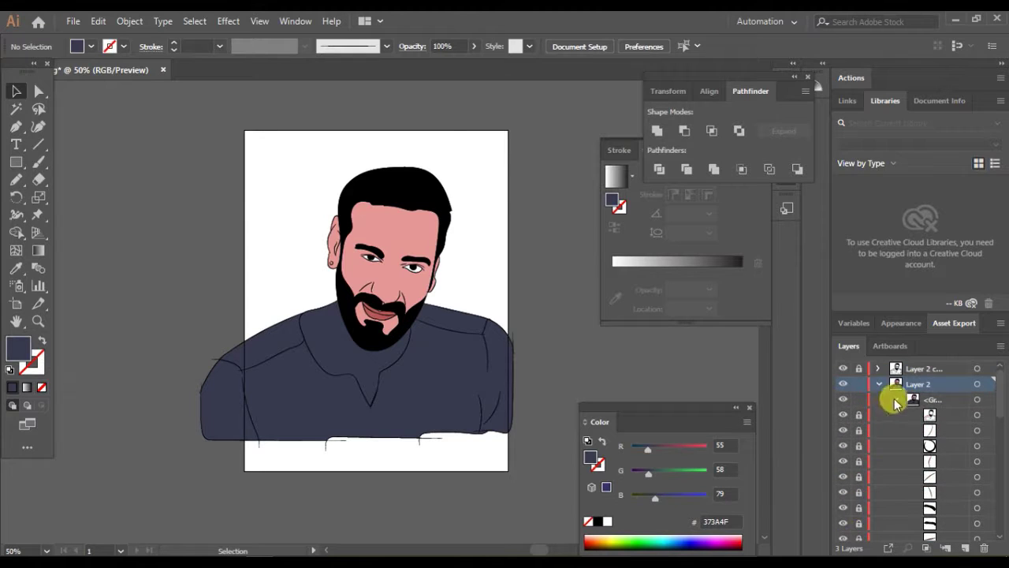
pyautogui.click(878, 399)
pyautogui.hotkey('ctrl', '+')
pyautogui.hotkey('ctrl', '+')
pyautogui.hotkey('ctrl', '+')
pyautogui.hotkey('ctrl', '+')
pyautogui.hotkey('ctrl', '+')
pyautogui.scroll(-3, 299, 261)
pyautogui.scroll(-5, 331, 220)
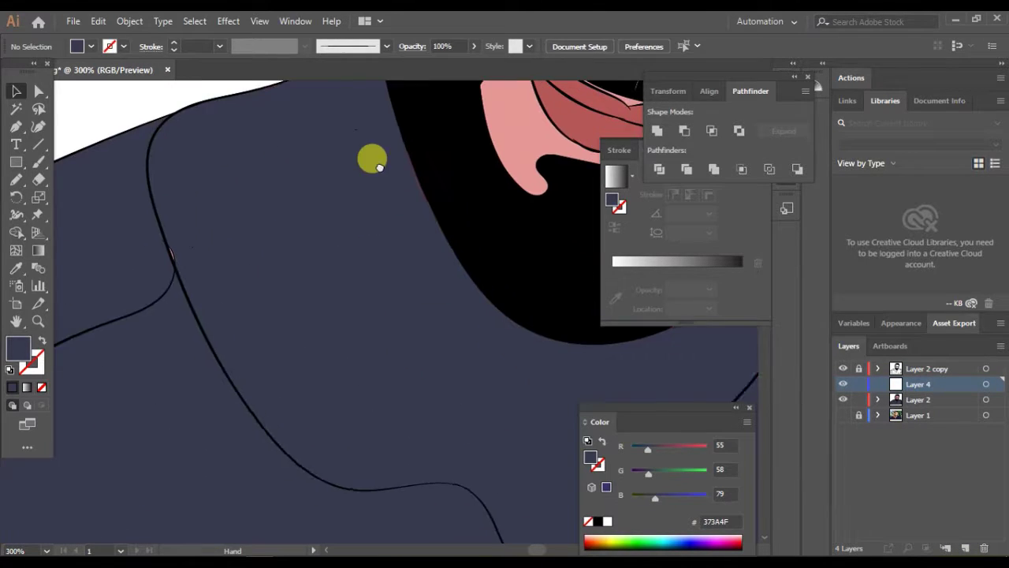
# Trace a Pencil path along the shirt outline and up the neckline to the beard
pyautogui.press('n')
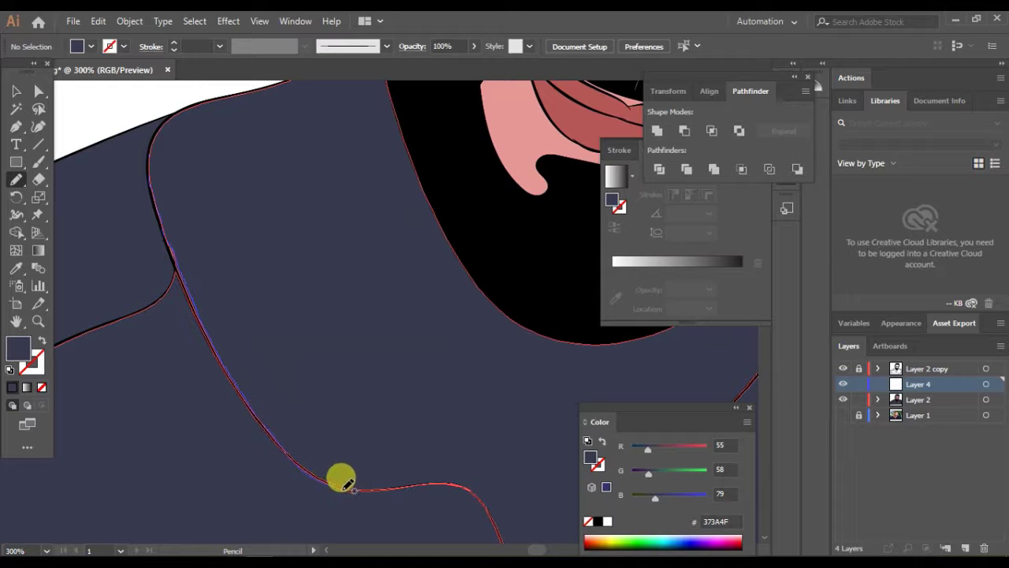
pyautogui.moveTo(175, 249); pyautogui.dragTo(473, 476)
pyautogui.moveTo(488, 442); pyautogui.dragTo(392, 166)
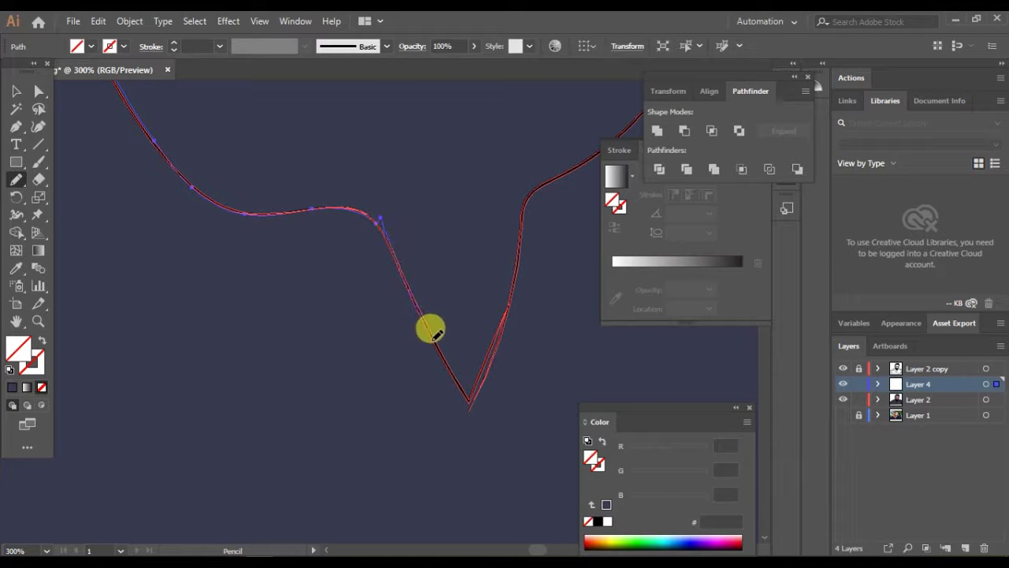
pyautogui.moveTo(584, 160)
pyautogui.mouseDown()
pyautogui.moveTo(424, 376)
pyautogui.moveTo(566, 198)
pyautogui.moveTo(518, 135)
pyautogui.mouseUp()
pyautogui.scroll(5, 172, 258)
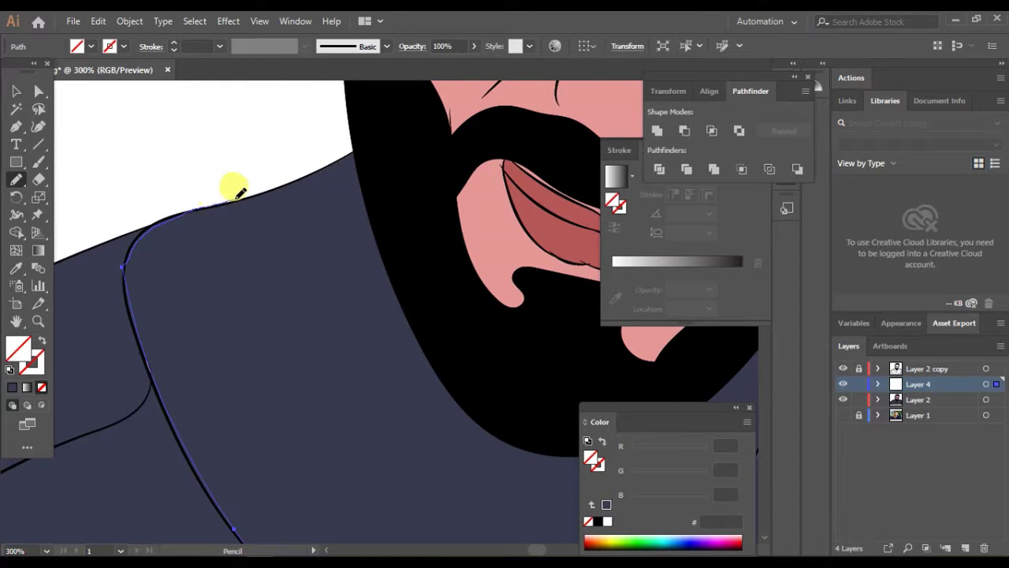
pyautogui.moveTo(371, 129)
pyautogui.mouseDown()
pyautogui.moveTo(14, 179)
pyautogui.moveTo(149, 153)
pyautogui.mouseUp()
pyautogui.hotkey('ctrl', '-')
pyautogui.hotkey('ctrl', '-')
pyautogui.hotkey('ctrl', '-')
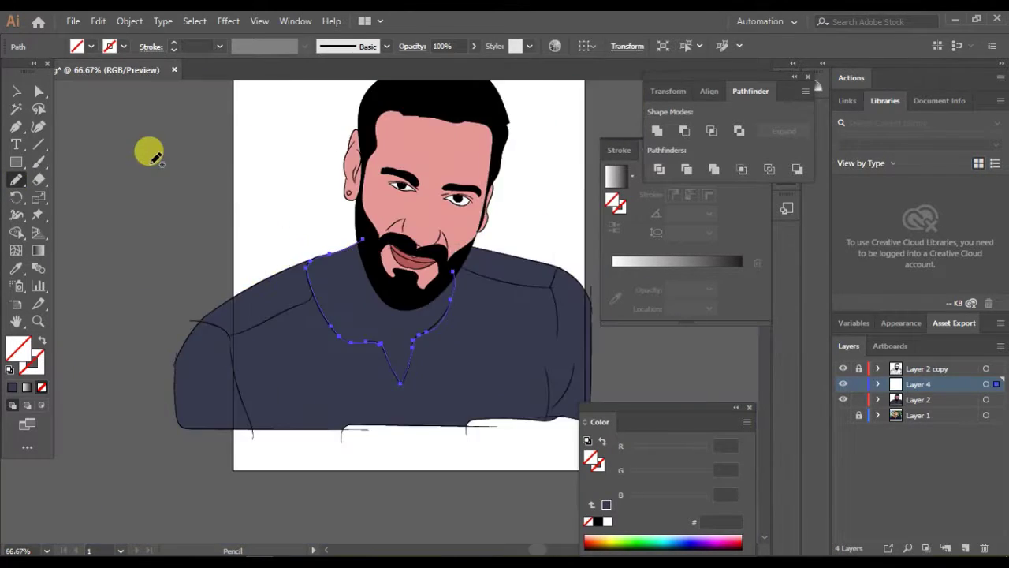
pyautogui.hotkey('ctrl', '=')
# Fill the neck shape with skin pink E59898 and close the shirt edge outline
pyautogui.hotkey('ctrl', '=')
pyautogui.hotkey('ctrl', '=')
pyautogui.click(16, 268)
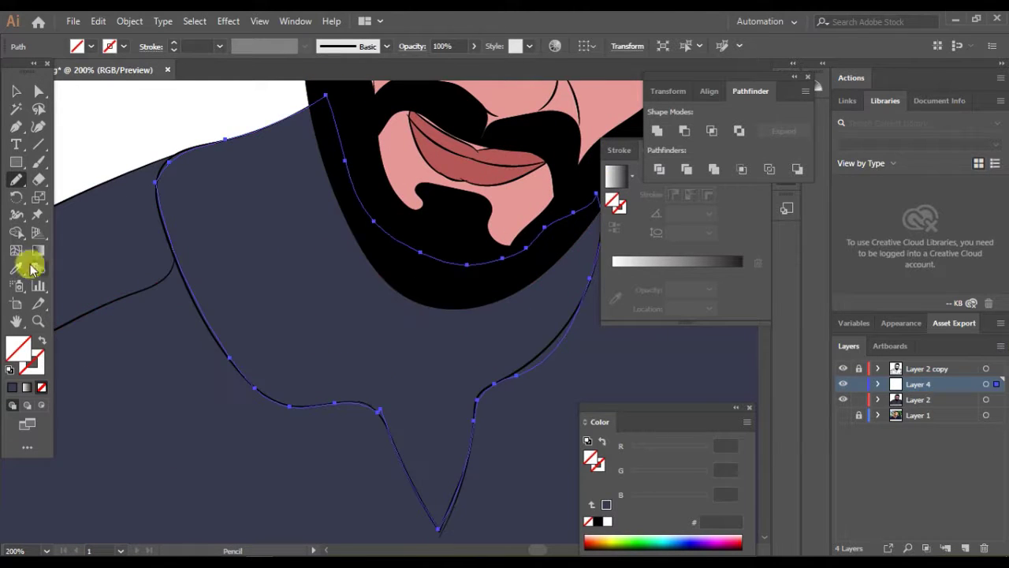
pyautogui.click(406, 144)
pyautogui.hotkey('ctrl', '=')
pyautogui.press('n')
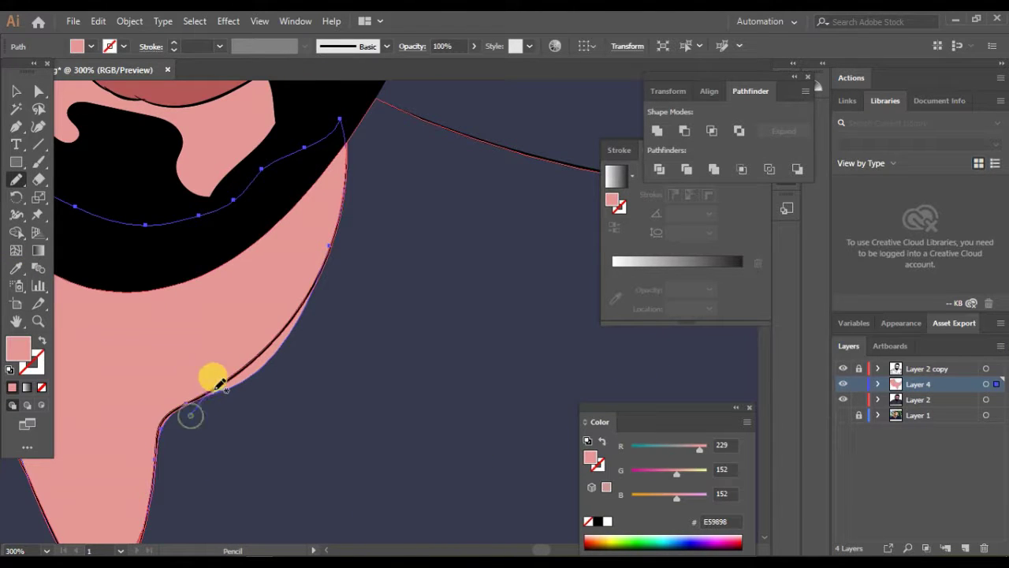
pyautogui.moveTo(193, 410)
pyautogui.mouseDown()
pyautogui.moveTo(314, 285)
pyautogui.moveTo(192, 400)
pyautogui.mouseUp()
pyautogui.press('i')
pyautogui.click(541, 297)
pyautogui.hotkey('ctrl', '-')
pyautogui.hotkey('ctrl', '-')
pyautogui.hotkey('ctrl', '-')
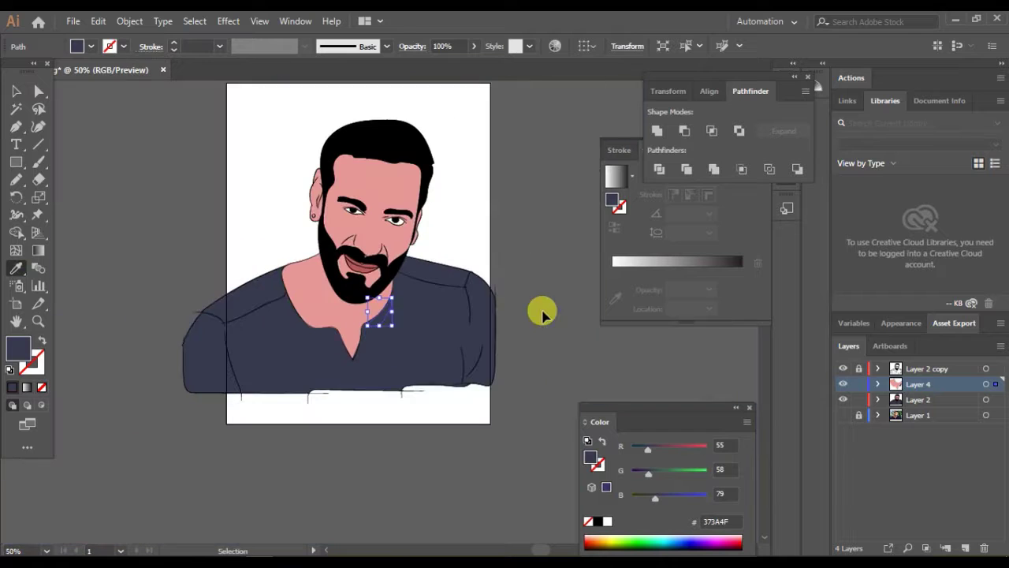
# Hide the flat-colour layer, show the reference photo, and zoom onto the nose
pyautogui.press('v')
pyautogui.click(81, 127)
pyautogui.click(842, 399)
pyautogui.click(843, 414)
pyautogui.hotkey('ctrl', '=')
pyautogui.hotkey('ctrl', '=')
pyautogui.hotkey('ctrl', '=')
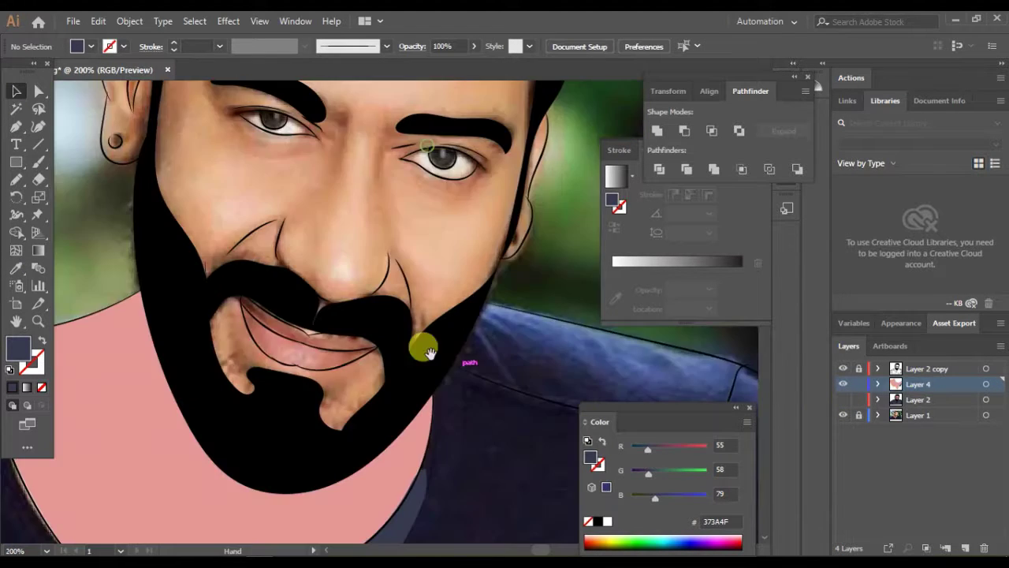
pyautogui.hotkey('ctrl', '=')
pyautogui.hotkey('ctrl', '=')
pyautogui.moveTo(469, 436); pyautogui.dragTo(461, 446)
# Trace a Pencil shading band down the side of the nose
pyautogui.press('n')
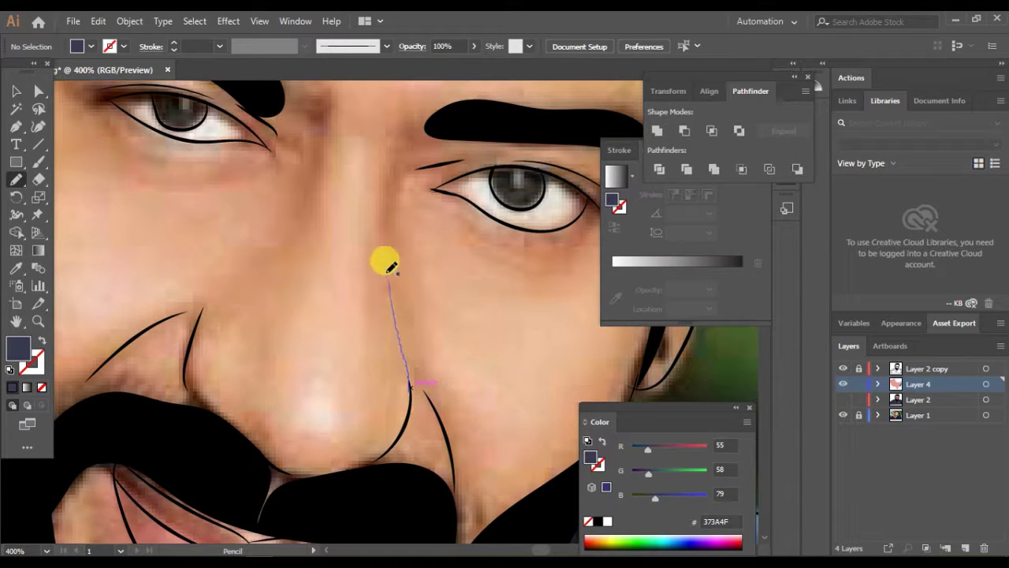
pyautogui.moveTo(438, 127); pyautogui.dragTo(394, 238)
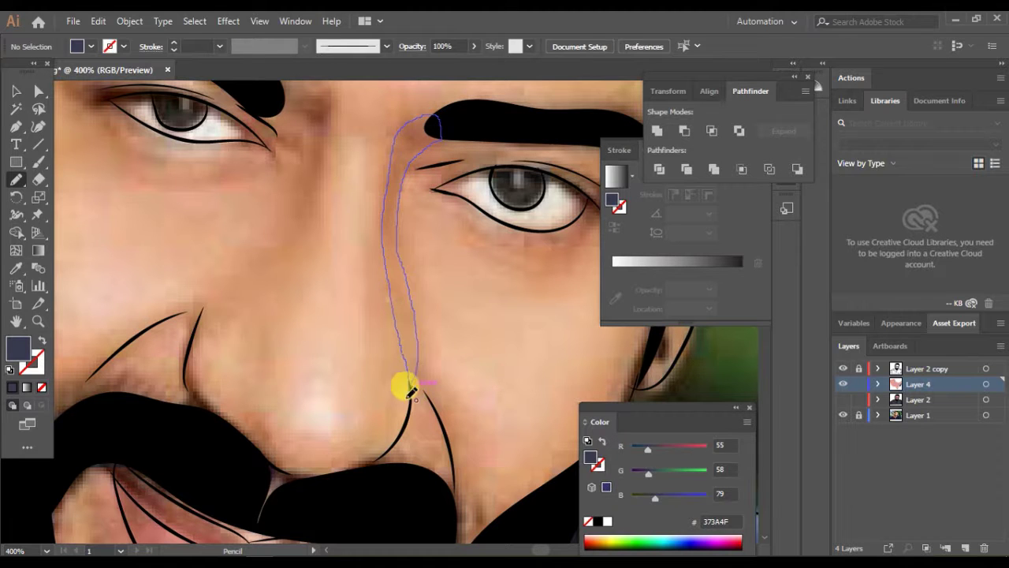
pyautogui.moveTo(406, 388); pyautogui.dragTo(408, 389)
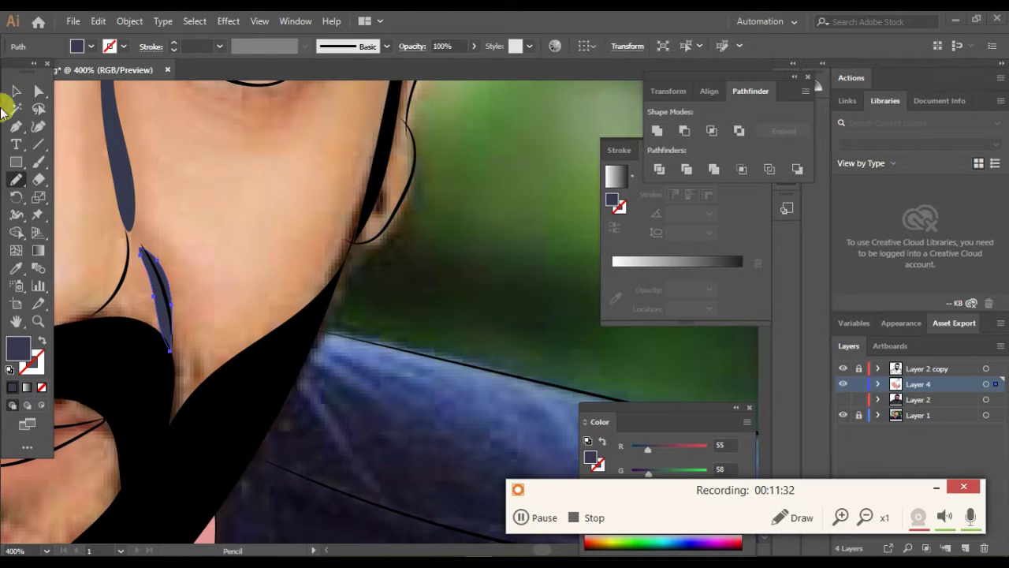
pyautogui.click(27, 93)
pyautogui.click(261, 204)
pyautogui.moveTo(260, 204)
pyautogui.mouseDown()
pyautogui.moveTo(433, 371)
pyautogui.moveTo(401, 424)
pyautogui.mouseUp()
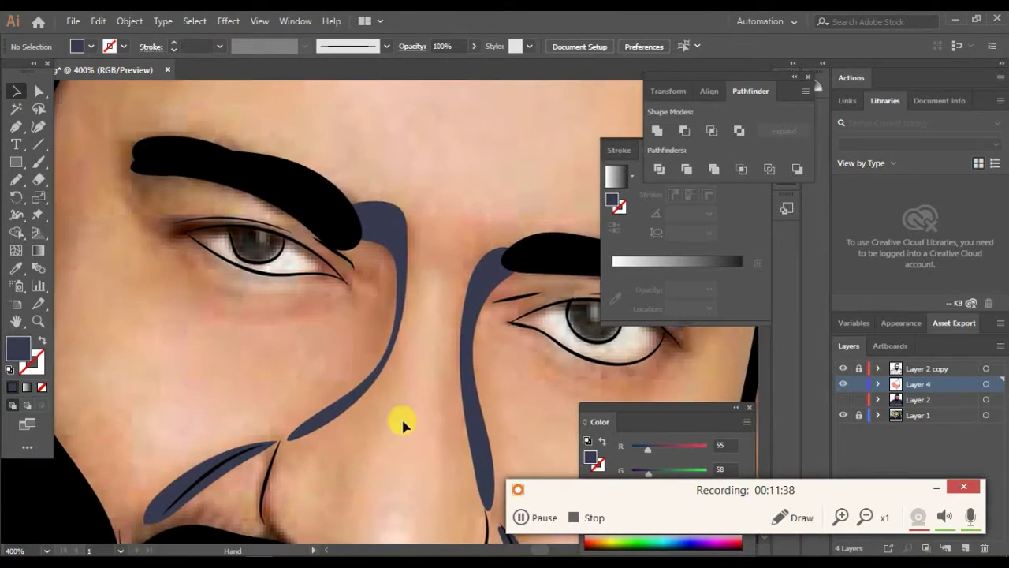
# Trace shadow bands along the left eye's upper and lower lids
pyautogui.moveTo(348, 273)
pyautogui.mouseDown()
pyautogui.moveTo(281, 221)
pyautogui.moveTo(163, 222)
pyautogui.moveTo(277, 213)
pyautogui.mouseUp()
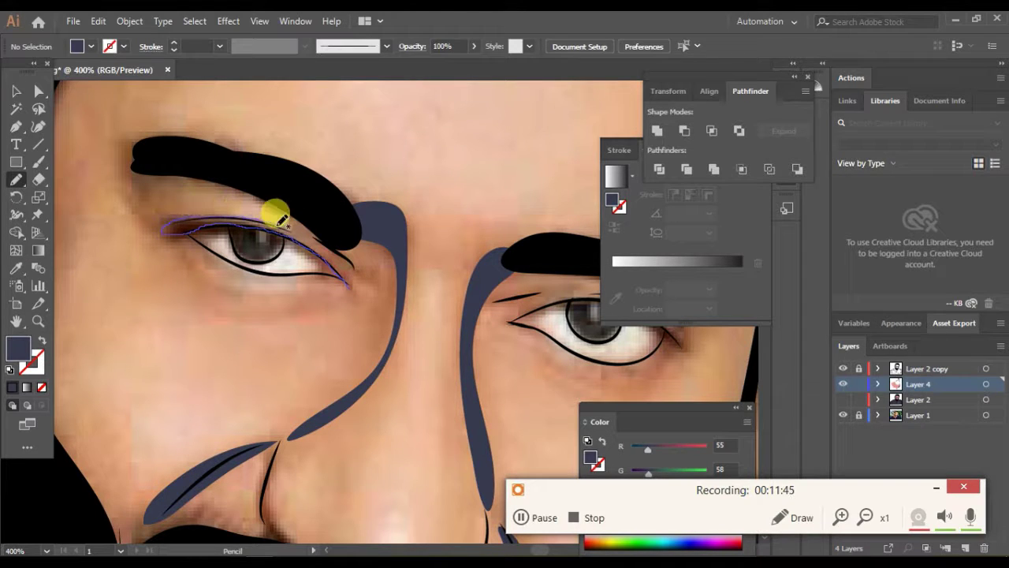
pyautogui.moveTo(348, 275); pyautogui.dragTo(349, 276)
pyautogui.moveTo(164, 234); pyautogui.dragTo(319, 270)
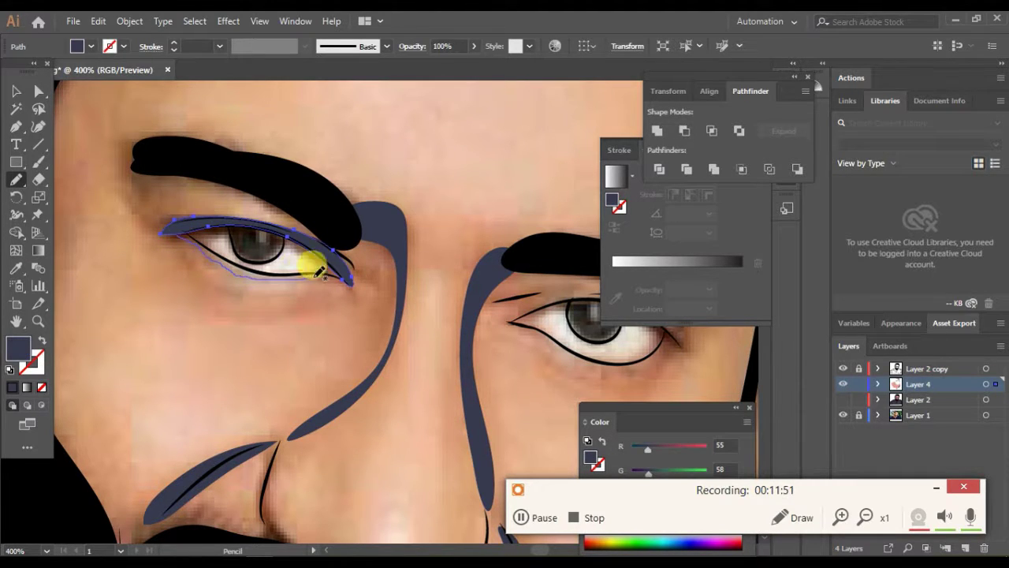
pyautogui.moveTo(169, 218)
pyautogui.mouseDown()
pyautogui.moveTo(181, 236)
pyautogui.moveTo(329, 289)
pyautogui.moveTo(241, 276)
pyautogui.mouseUp()
# Add navy 373A4F shadows around the right eye, its inner corner, and the left upper lid
pyautogui.hscroll(5, 47, 370)
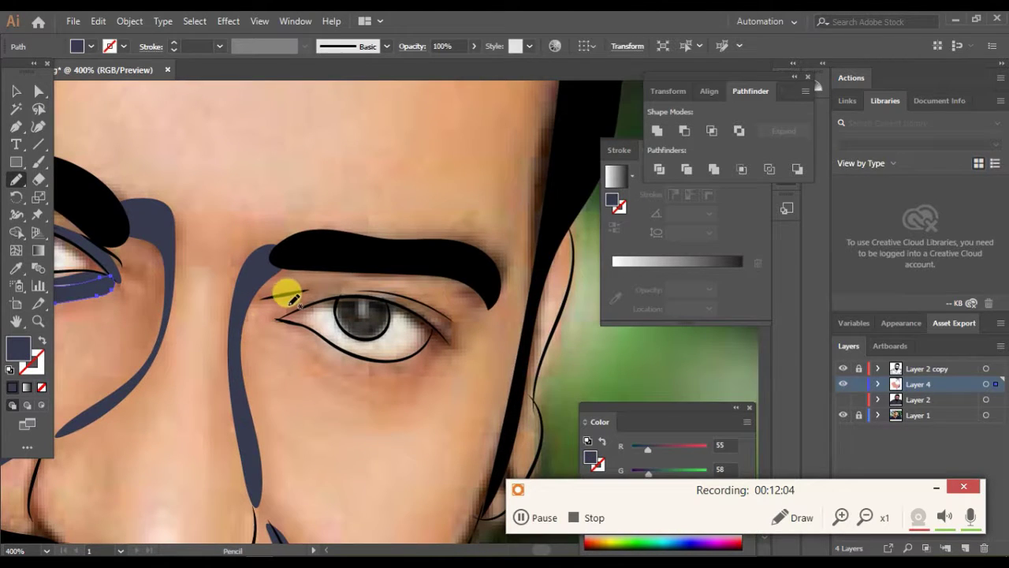
pyautogui.moveTo(455, 331)
pyautogui.mouseDown()
pyautogui.moveTo(361, 280)
pyautogui.moveTo(275, 292)
pyautogui.moveTo(269, 319)
pyautogui.mouseUp()
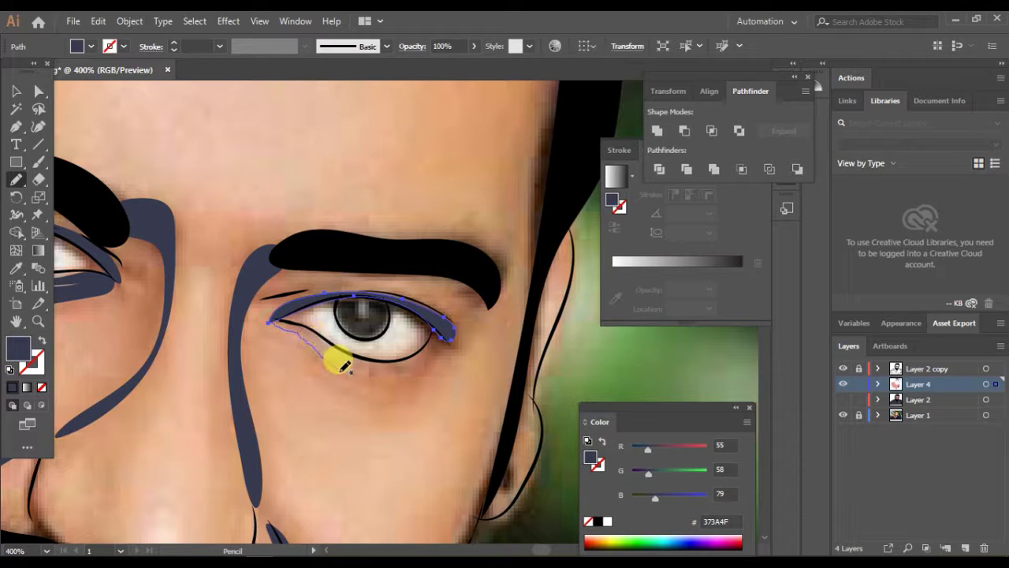
pyautogui.moveTo(299, 315); pyautogui.dragTo(272, 319)
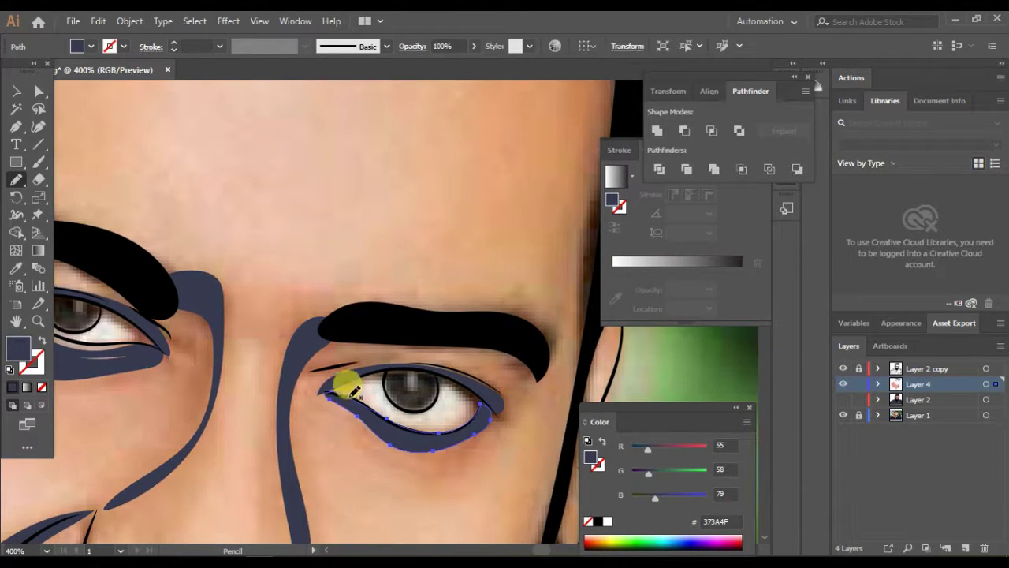
pyautogui.moveTo(347, 386); pyautogui.dragTo(355, 379)
pyautogui.keyDown('ctrl'); pyautogui.click(130, 338); pyautogui.keyUp('ctrl')
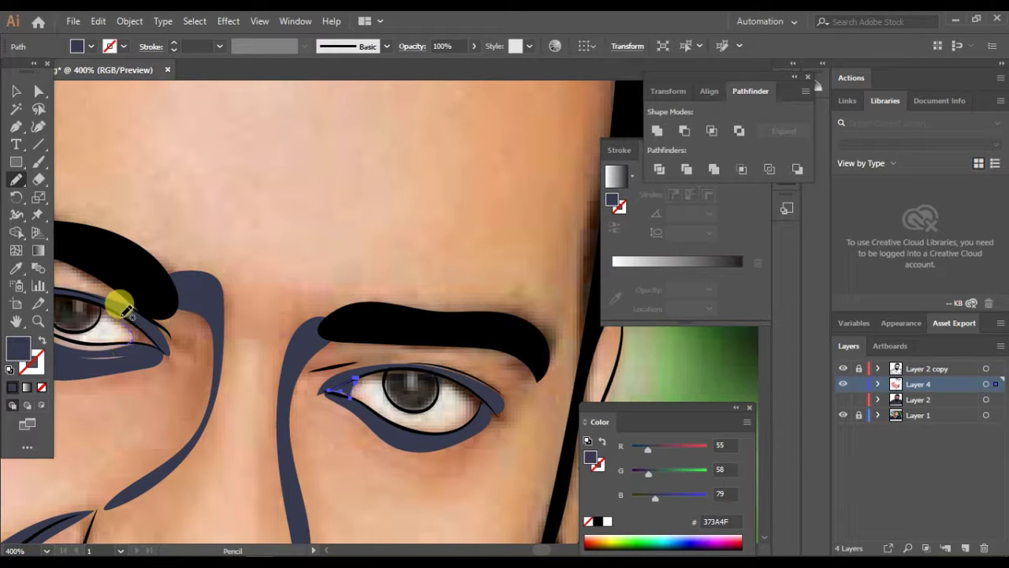
pyautogui.moveTo(161, 339); pyautogui.dragTo(158, 347)
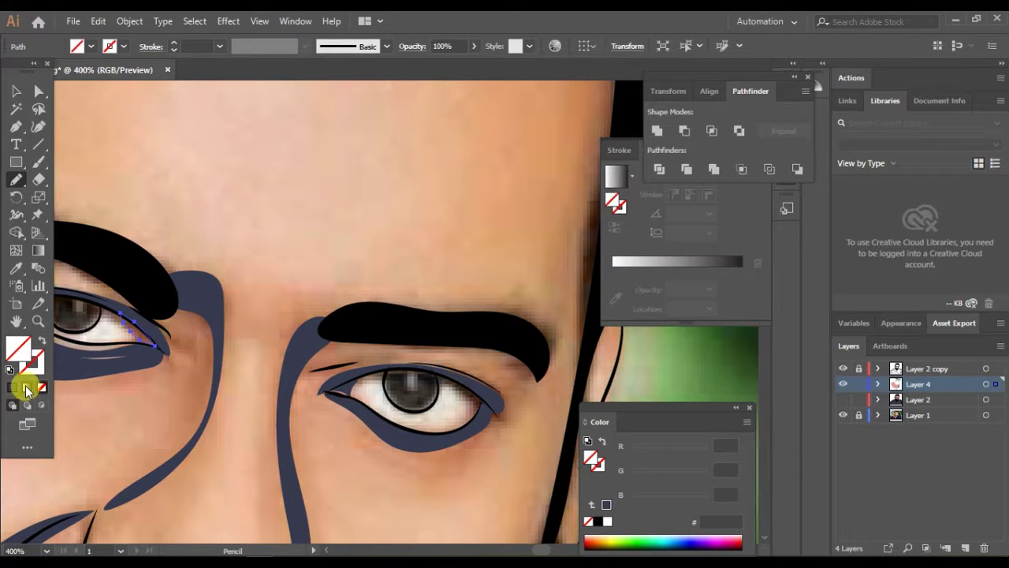
pyautogui.keyDown('ctrl'); pyautogui.click(130, 337); pyautogui.keyUp('ctrl')
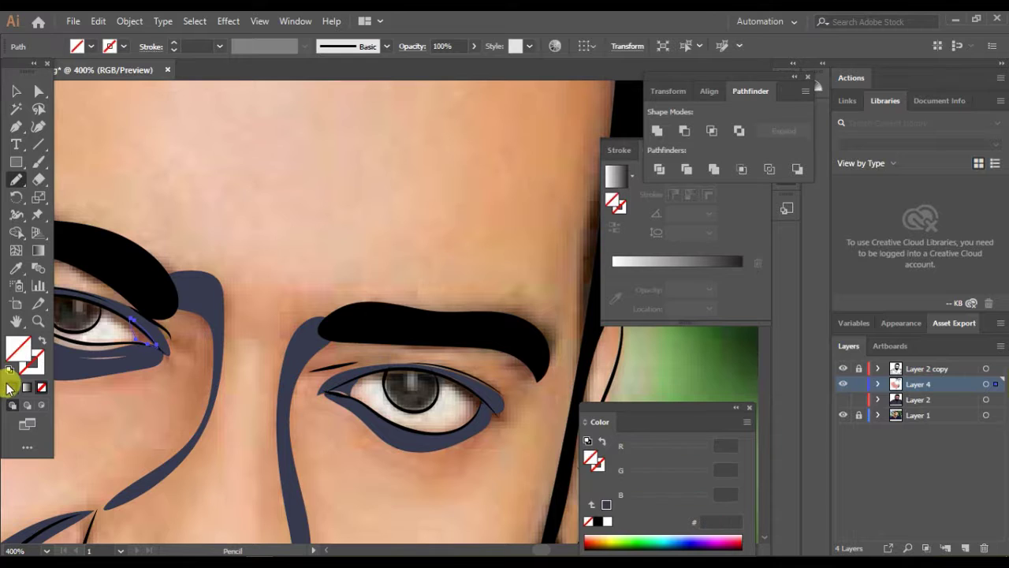
pyautogui.hotkey('ctrl', '-')
pyautogui.hotkey('ctrl', '-')
pyautogui.hotkey('ctrl', '-')
pyautogui.hotkey('ctrl', '-')
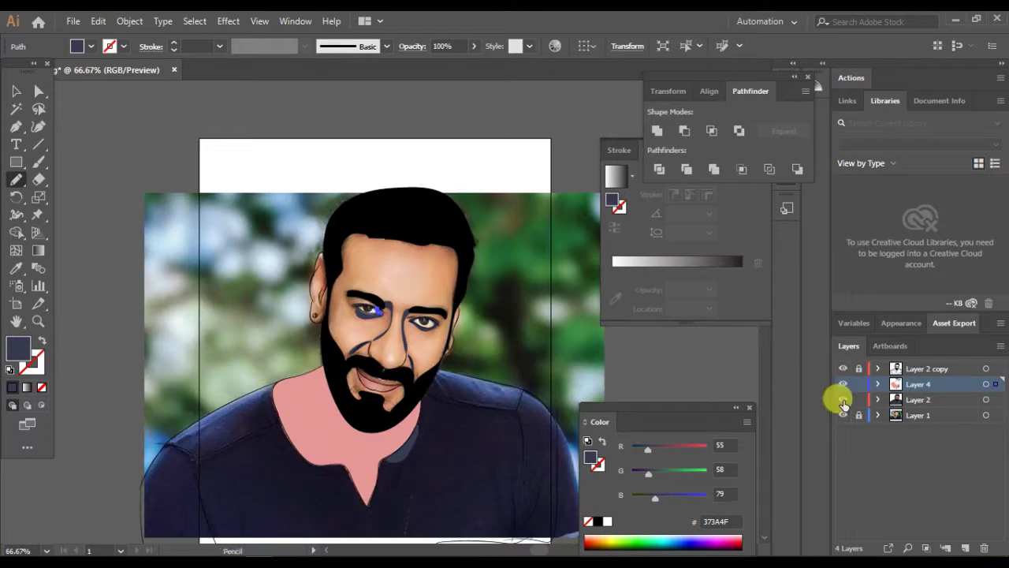
# Hide the reference photo and recolour both nose shading strokes darker pink C97777
pyautogui.click(842, 400)
pyautogui.click(843, 415)
pyautogui.hotkey('ctrl', '+')
pyautogui.hotkey('ctrl', '+')
pyautogui.click(16, 91)
pyautogui.keyDown('shift'); pyautogui.click(507, 339); pyautogui.keyUp('shift')
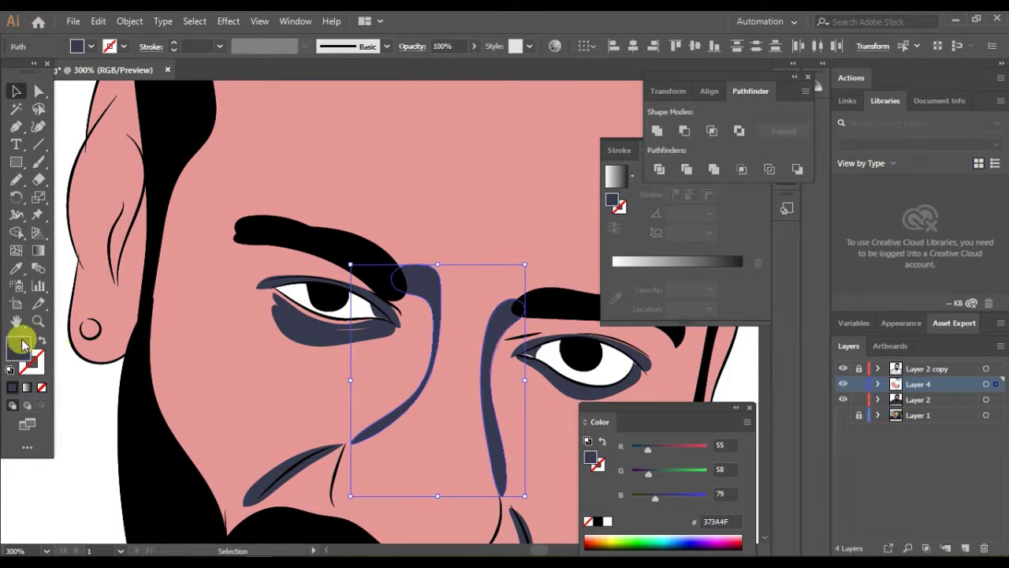
pyautogui.click(26, 272)
pyautogui.click(275, 184)
pyautogui.doubleClick(19, 347)
pyautogui.click(387, 209)
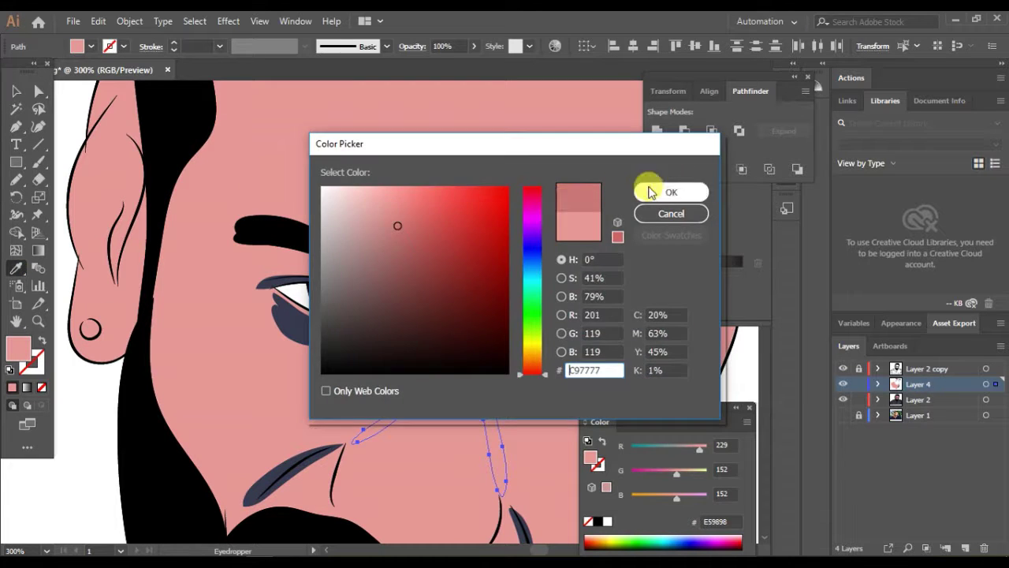
pyautogui.click(647, 189)
pyautogui.click(314, 336)
# Give both eyes' shadows and the strokes beside the mustache the darker pink C97777
pyautogui.keyDown('shift'); pyautogui.click(279, 293); pyautogui.keyUp('shift')
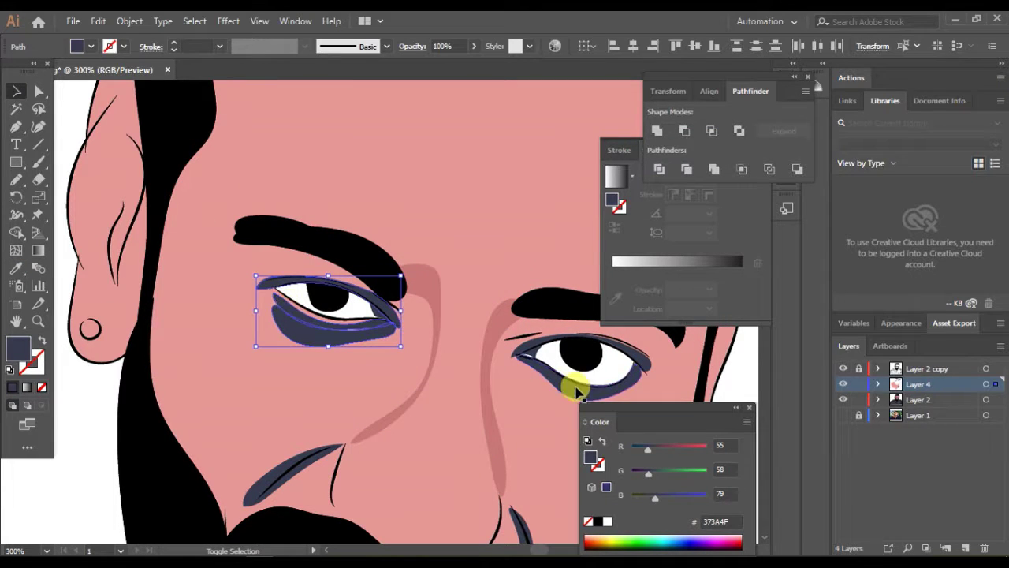
pyautogui.keyDown('shift'); pyautogui.click(634, 355); pyautogui.keyUp('shift')
pyautogui.click(16, 268)
pyautogui.click(421, 277)
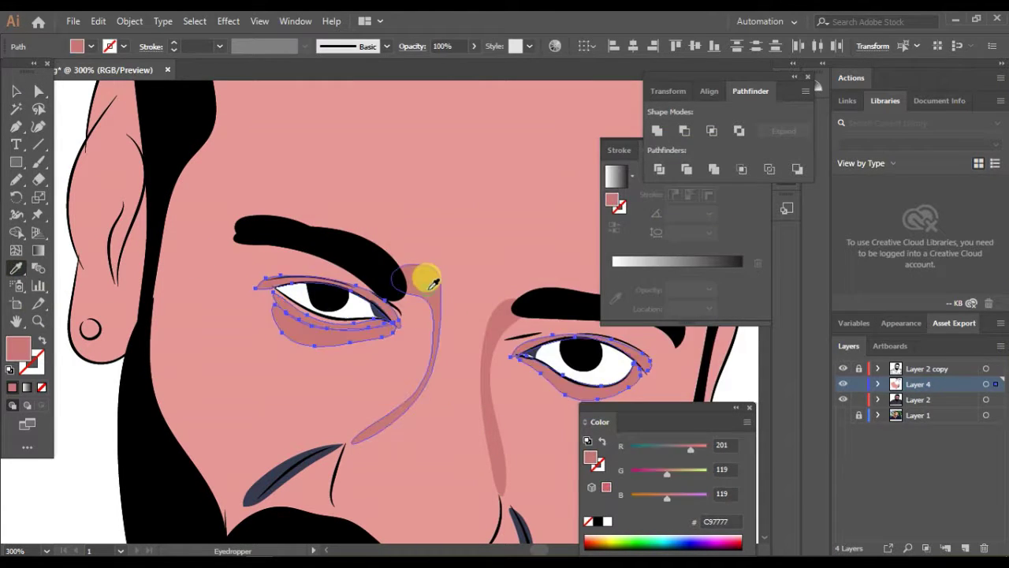
pyautogui.scroll(-3, 323, 340)
pyautogui.scroll(-2, 324, 341)
pyautogui.keyDown('ctrl'); pyautogui.click(264, 310); pyautogui.keyUp('ctrl')
pyautogui.keyDown('ctrl'); pyautogui.keyDown('shift'); pyautogui.click(489, 379); pyautogui.keyUp('shift'); pyautogui.keyUp('ctrl')
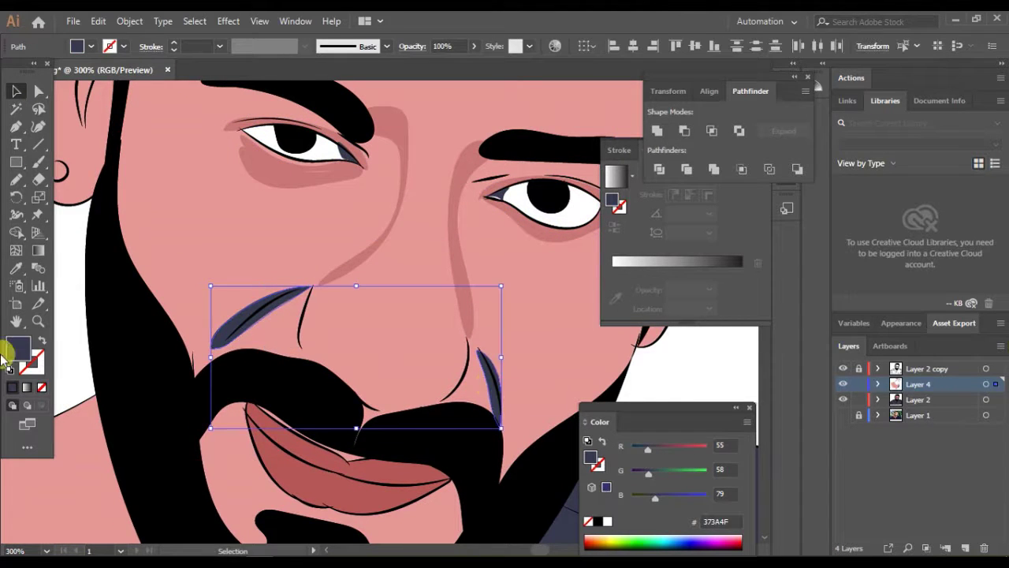
pyautogui.click(302, 173)
# Fill both inner eye-corner shapes with red DB4545
pyautogui.scroll(3, 300, 205)
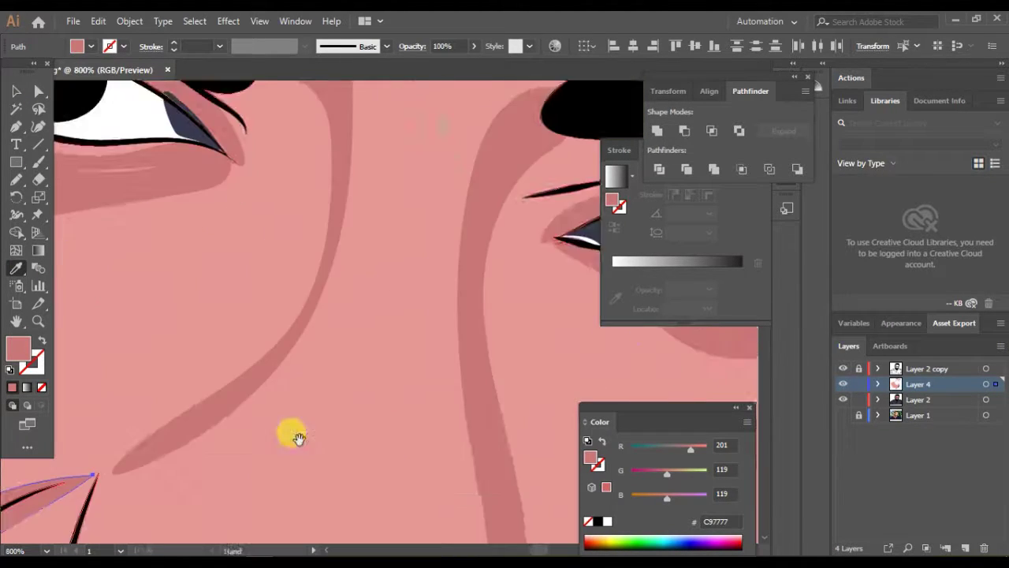
pyautogui.keyDown('ctrl'); pyautogui.click(129, 248); pyautogui.keyUp('ctrl')
pyautogui.keyDown('ctrl'); pyautogui.keyDown('shift'); pyautogui.click(513, 354); pyautogui.keyUp('shift'); pyautogui.keyUp('ctrl')
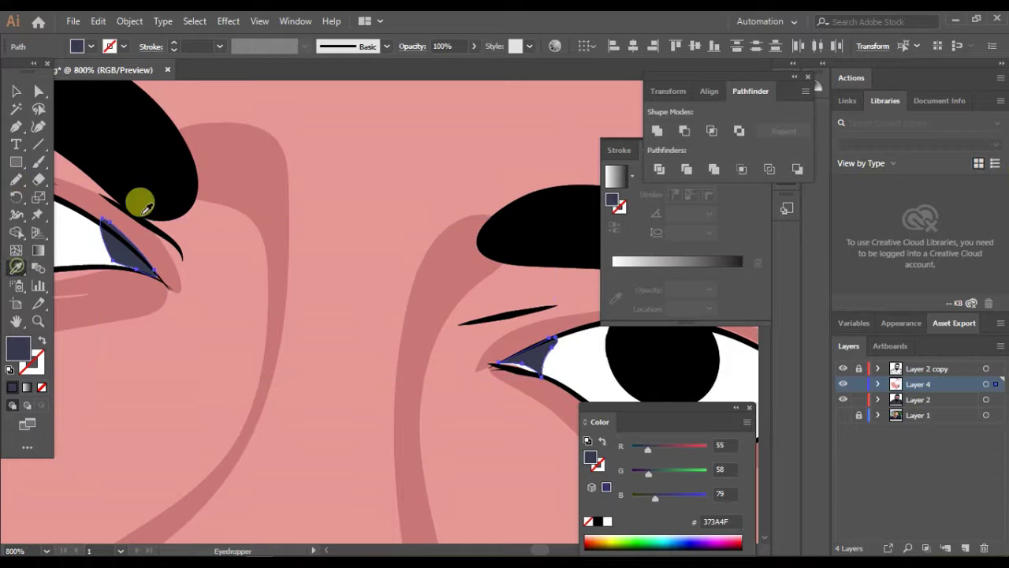
pyautogui.doubleClick(17, 349)
pyautogui.click(450, 211)
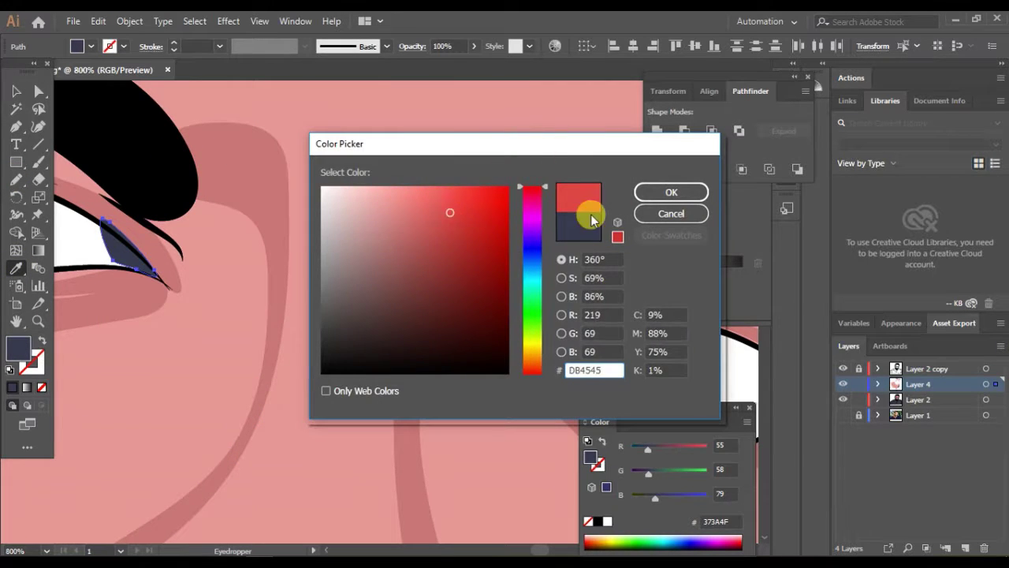
pyautogui.click(654, 192)
pyautogui.hotkey('ctrl', '-')
pyautogui.hotkey('ctrl', '-')
pyautogui.hotkey('ctrl', '-')
# Draw darker pink C97777 shading shapes around both eyebrows
pyautogui.click(147, 118)
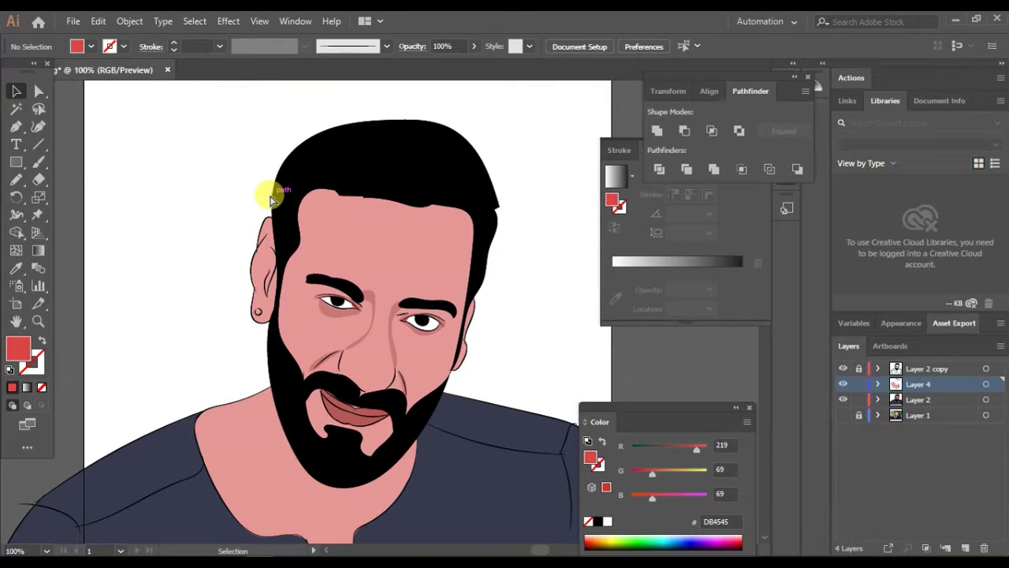
pyautogui.hotkey('ctrl', '+')
pyautogui.press('n')
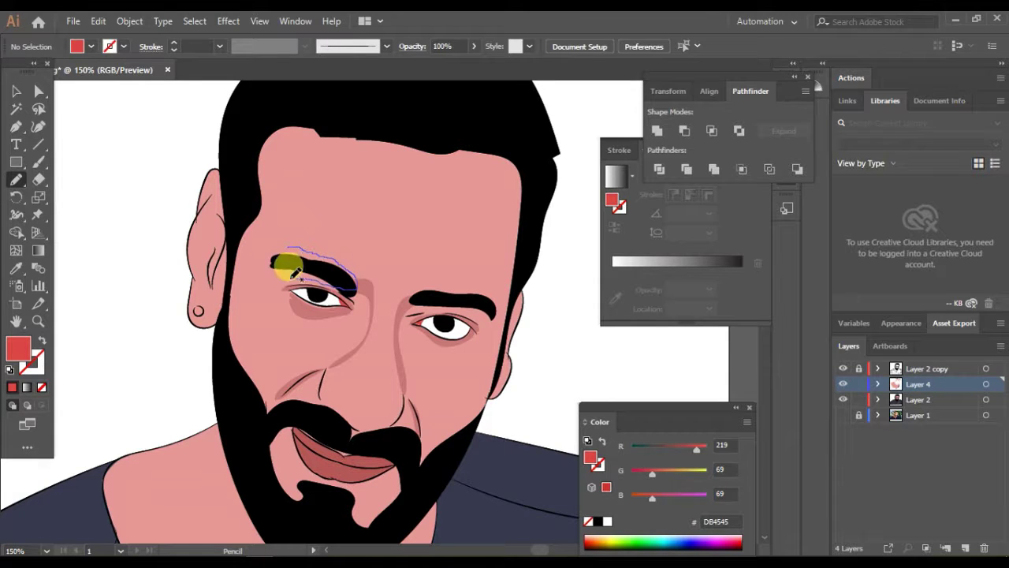
pyautogui.moveTo(300, 244); pyautogui.dragTo(304, 250)
pyautogui.click(296, 293)
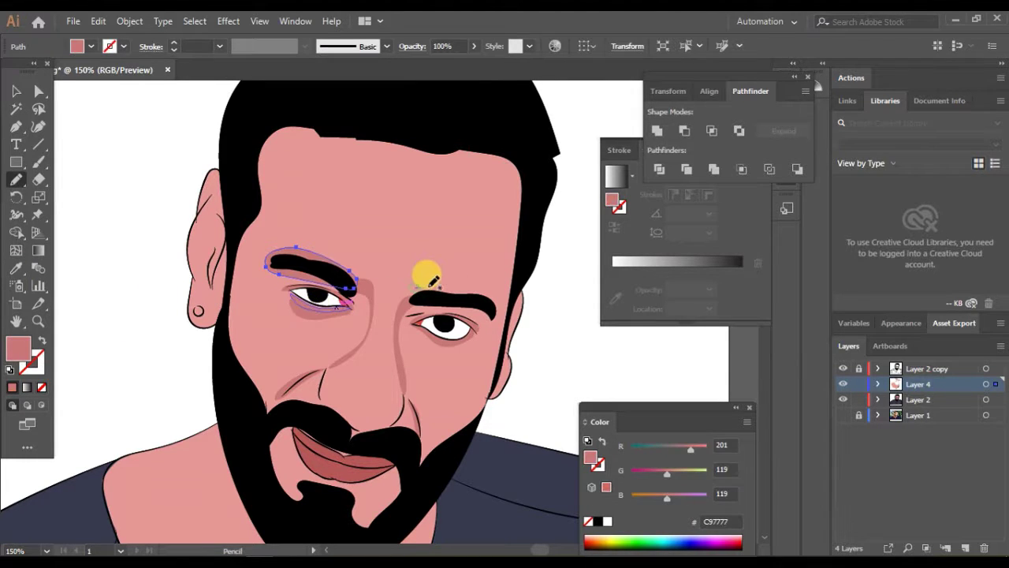
pyautogui.moveTo(430, 300); pyautogui.dragTo(430, 302)
# Trace C97777 shading along the forehead hairline, around the head and down the jaw
pyautogui.scroll(-2, 184, 248)
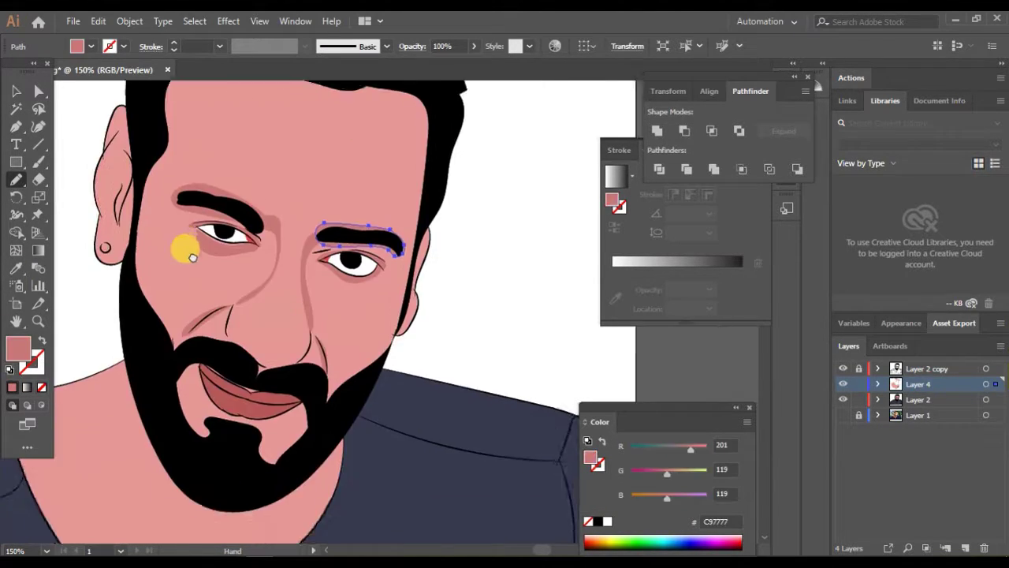
pyautogui.moveTo(416, 146); pyautogui.dragTo(237, 121)
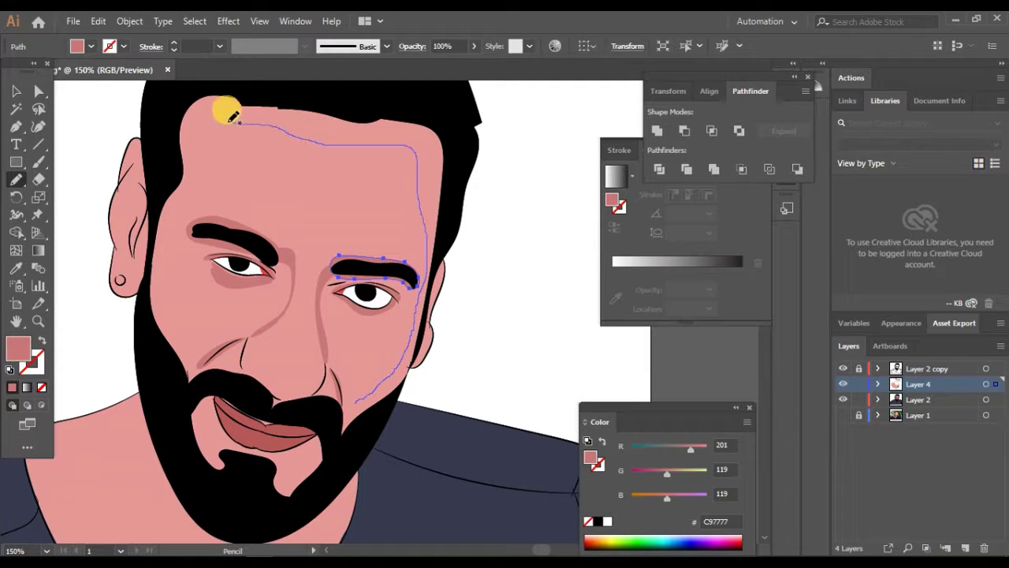
pyautogui.moveTo(192, 359); pyautogui.dragTo(443, 215)
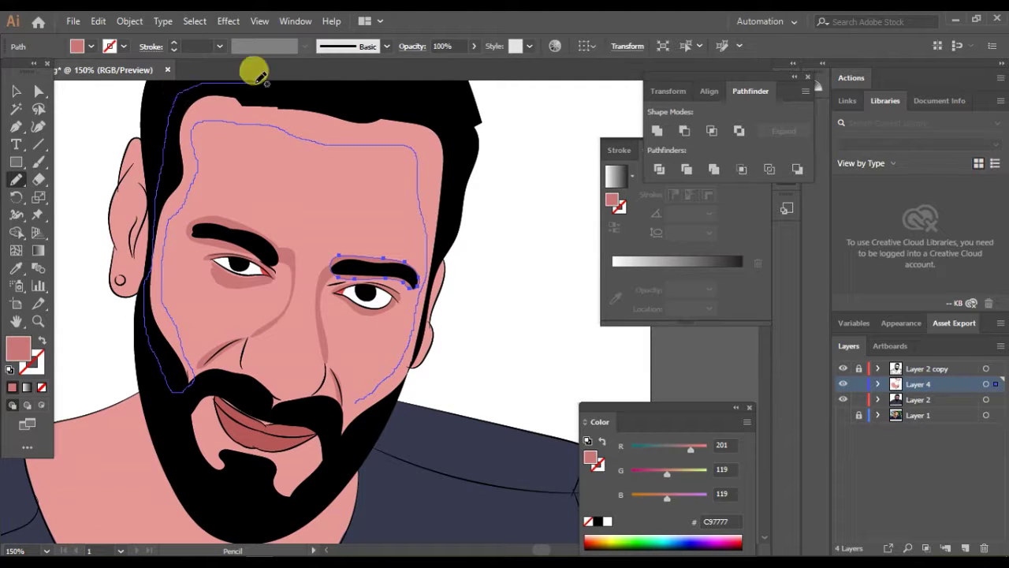
pyautogui.moveTo(429, 309)
pyautogui.mouseDown()
pyautogui.moveTo(372, 401)
pyautogui.moveTo(322, 390)
pyautogui.moveTo(359, 398)
pyautogui.mouseUp()
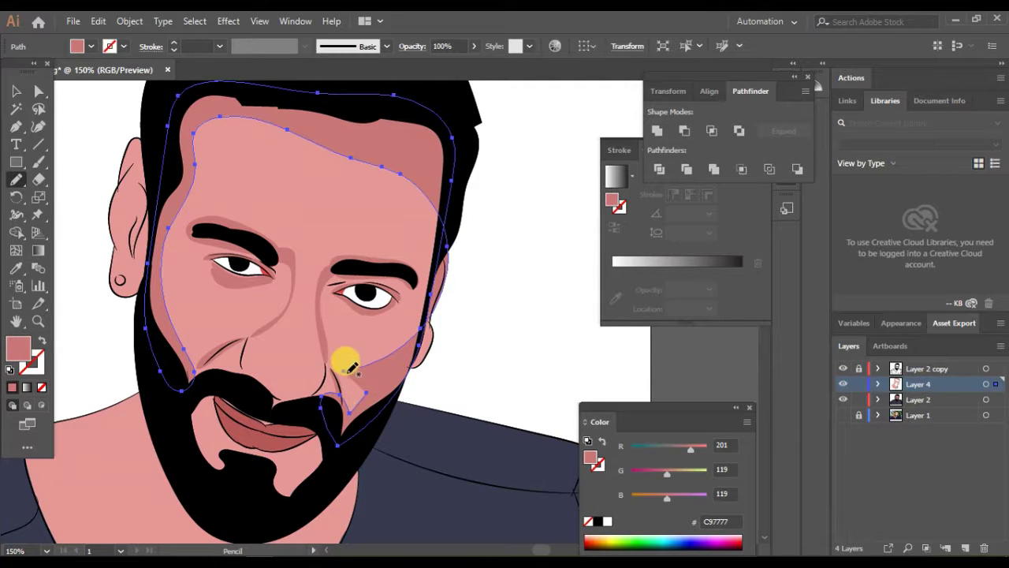
pyautogui.press('/')
pyautogui.click(12, 386)
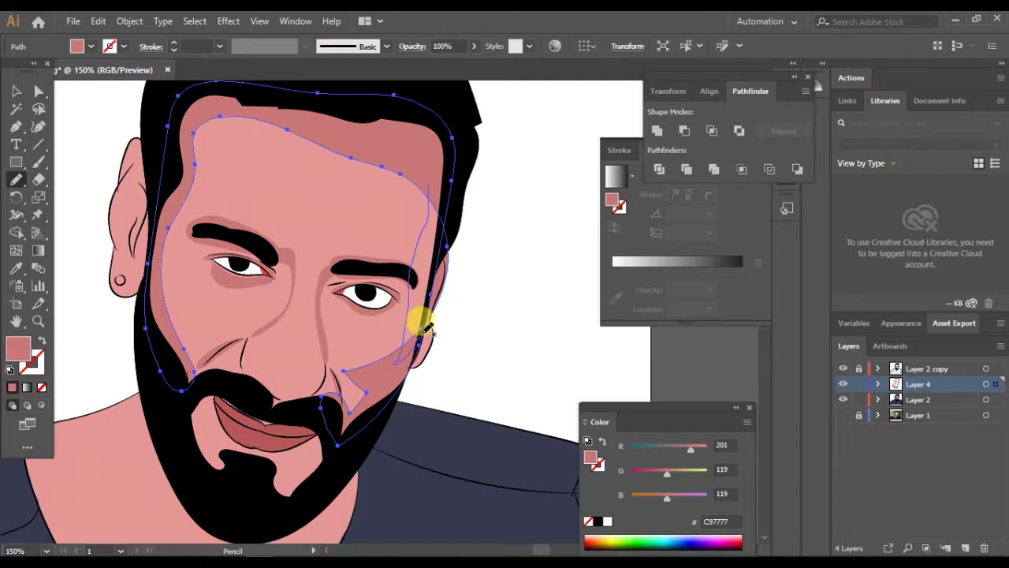
# Add a lighter pink E59898 highlight shape on the right cheek
pyautogui.moveTo(426, 327); pyautogui.dragTo(364, 386)
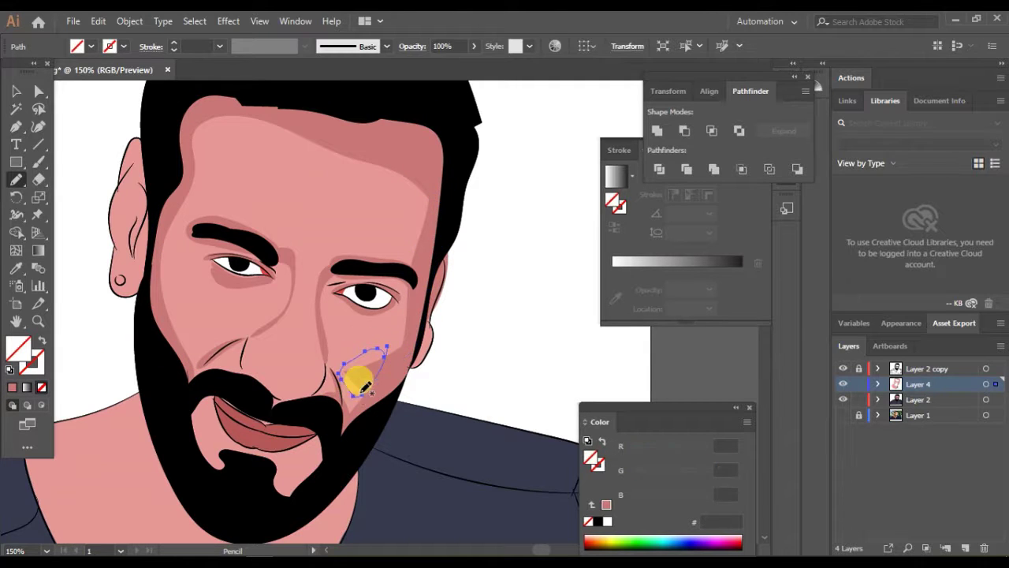
pyautogui.click(16, 268)
pyautogui.click(349, 307)
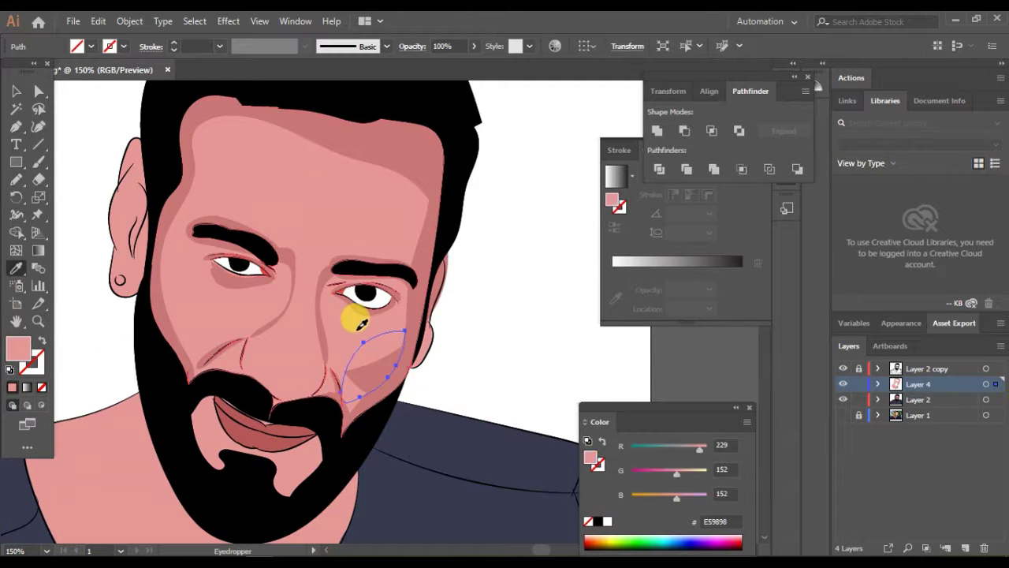
pyautogui.click(16, 90)
pyautogui.moveTo(305, 244); pyautogui.dragTo(339, 262)
pyautogui.press('n')
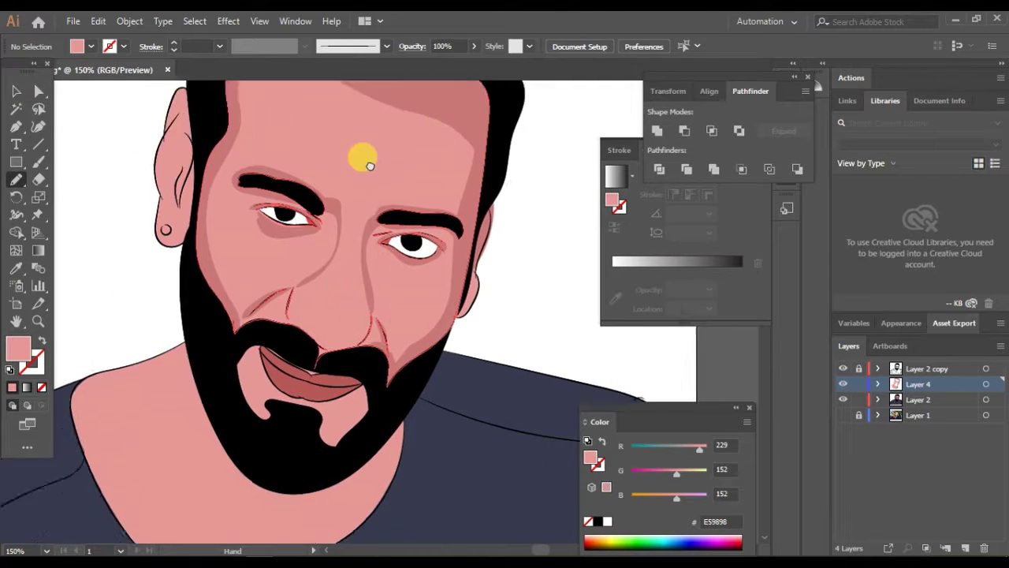
pyautogui.scroll(-4, 352, 236)
pyautogui.hotkey('ctrl', '-')
pyautogui.hotkey('ctrl', '-')
pyautogui.hotkey('ctrl', '-')
# With the reference photo visible, pencil a pink E59898 shading shape down the nose, then hide the photo
pyautogui.click(16, 91)
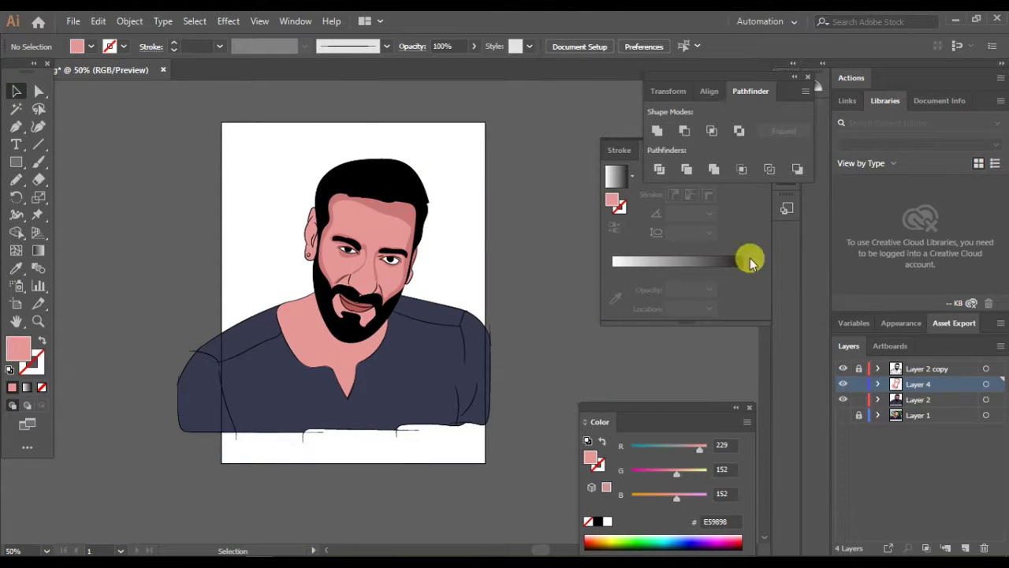
pyautogui.hotkey('ctrl', '+')
pyautogui.hotkey('ctrl', '+')
pyautogui.hotkey('ctrl', '+')
pyautogui.click(843, 415)
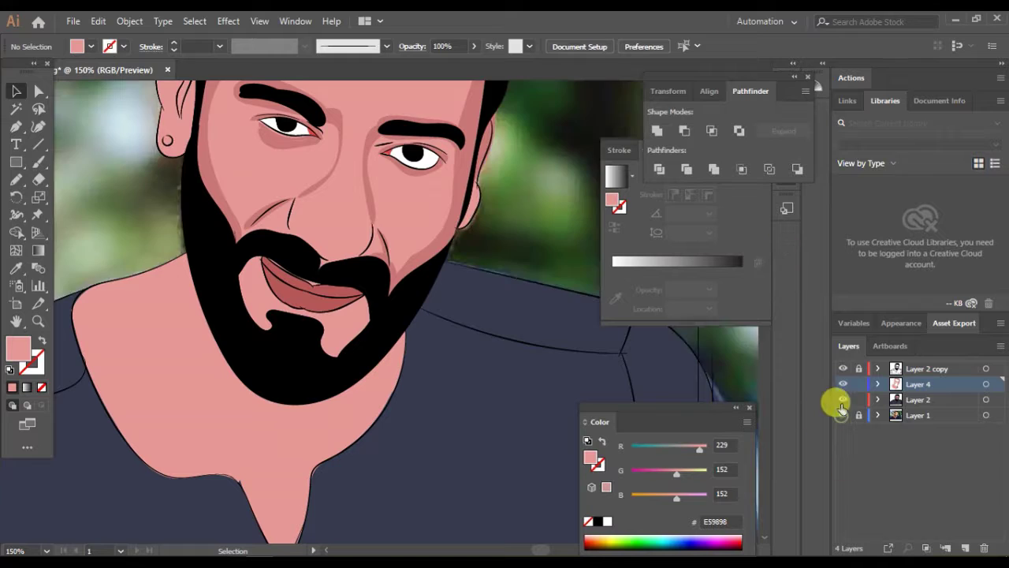
pyautogui.press('n')
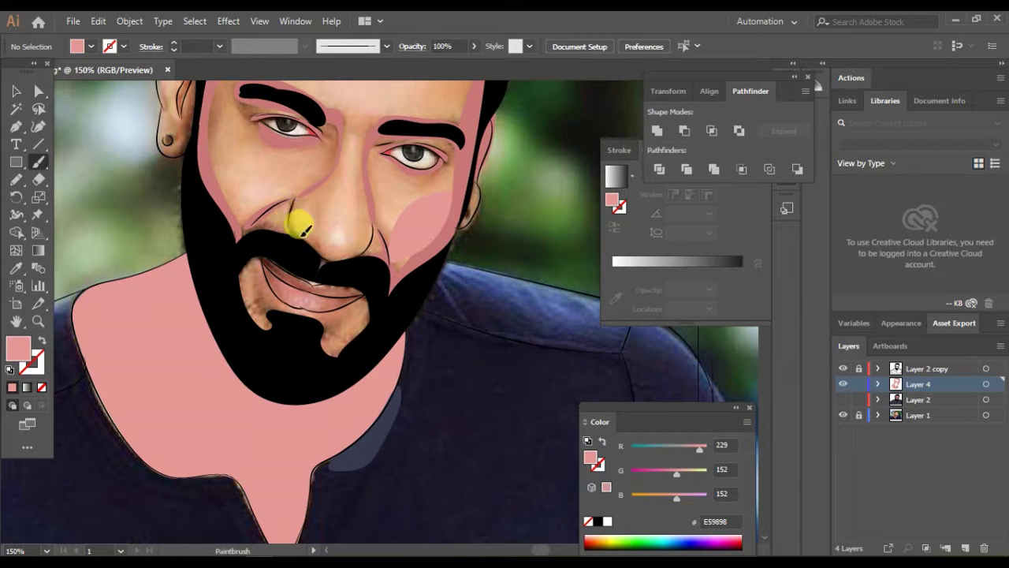
pyautogui.hotkey('shift', 'x')
pyautogui.hotkey('shift', 'x')
pyautogui.hotkey('shift', 'x')
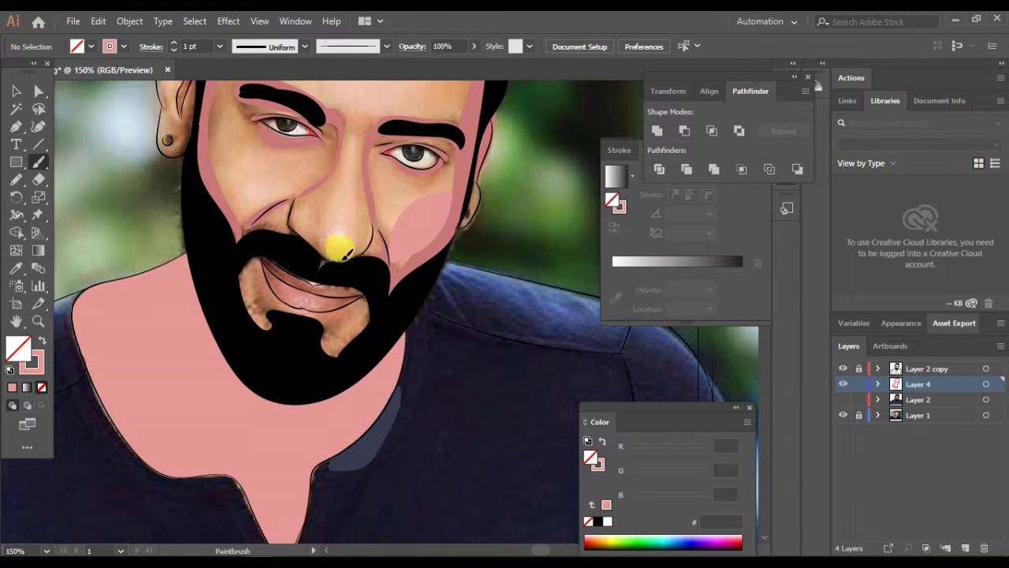
pyautogui.press('n')
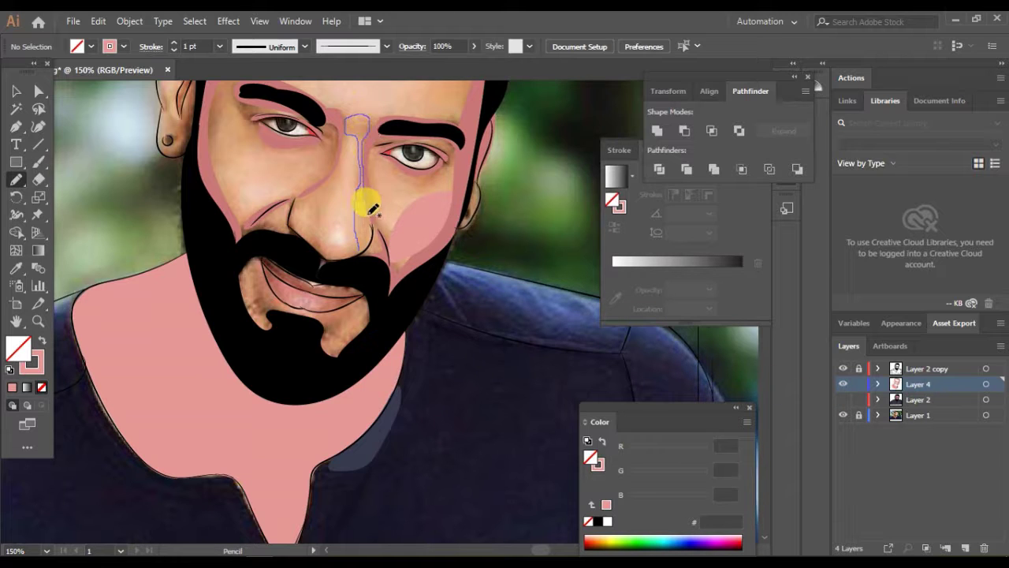
pyautogui.moveTo(372, 208); pyautogui.dragTo(365, 243)
pyautogui.hotkey('shift', 'x')
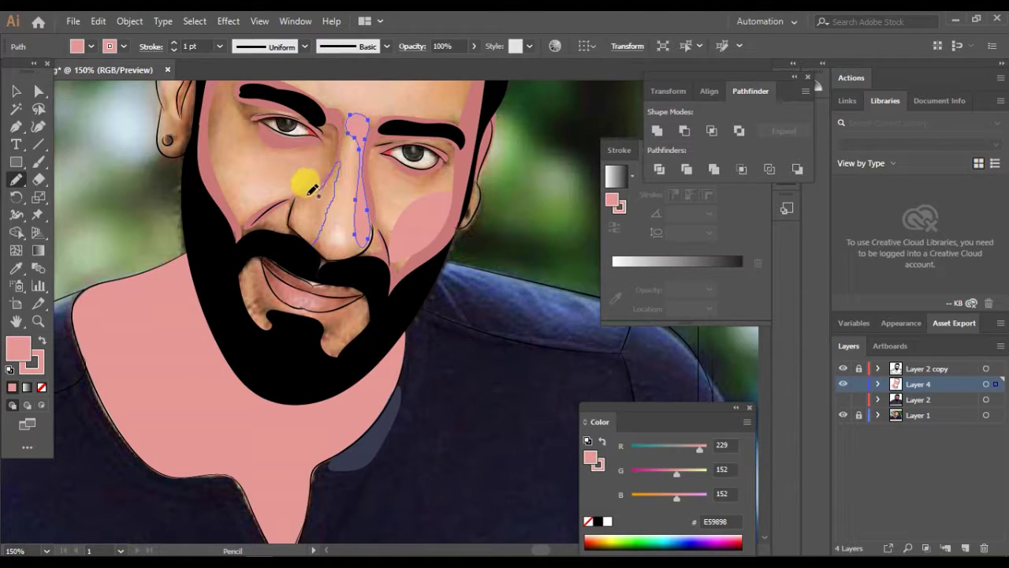
pyautogui.click(843, 399)
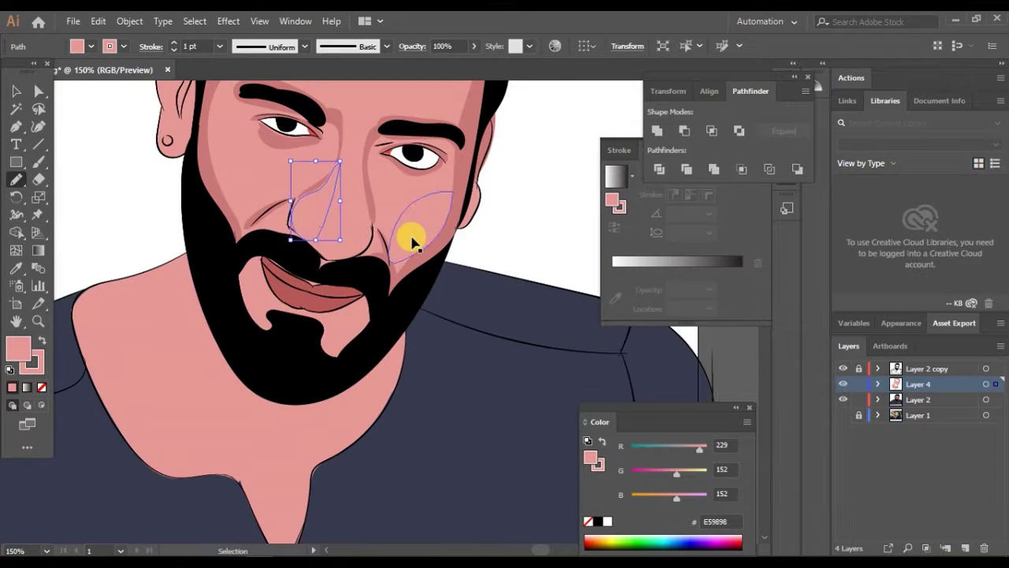
pyautogui.hotkey('ctrl', '-')
pyautogui.hotkey('ctrl', '-')
# Recolour the nose shading shape to the darker pink C97777
pyautogui.press('v')
pyautogui.click(398, 319)
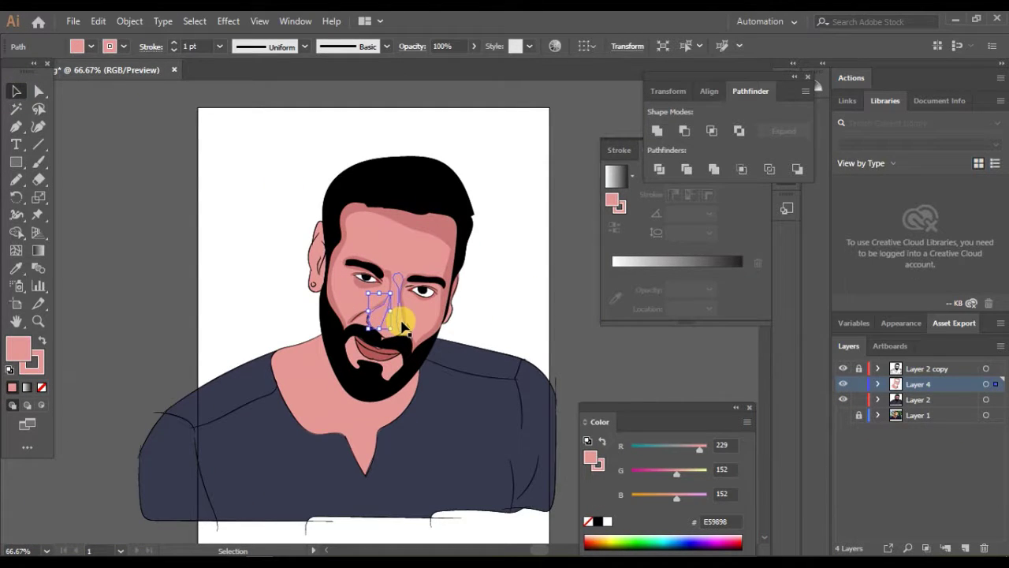
pyautogui.click(22, 272)
pyautogui.click(405, 223)
pyautogui.press('v')
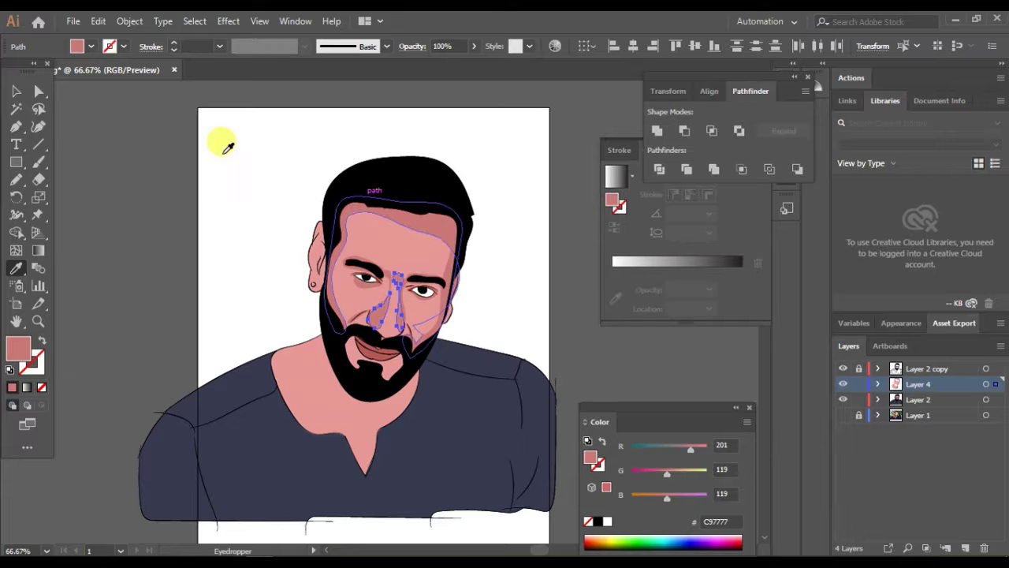
pyautogui.click(130, 126)
pyautogui.hotkey('ctrl', '-')
pyautogui.hotkey('ctrl', '+')
pyautogui.hotkey('ctrl', '+')
pyautogui.hotkey('ctrl', '+')
# Pencil light pink E59898 highlights between the eyebrows and across the forehead
pyautogui.press('n')
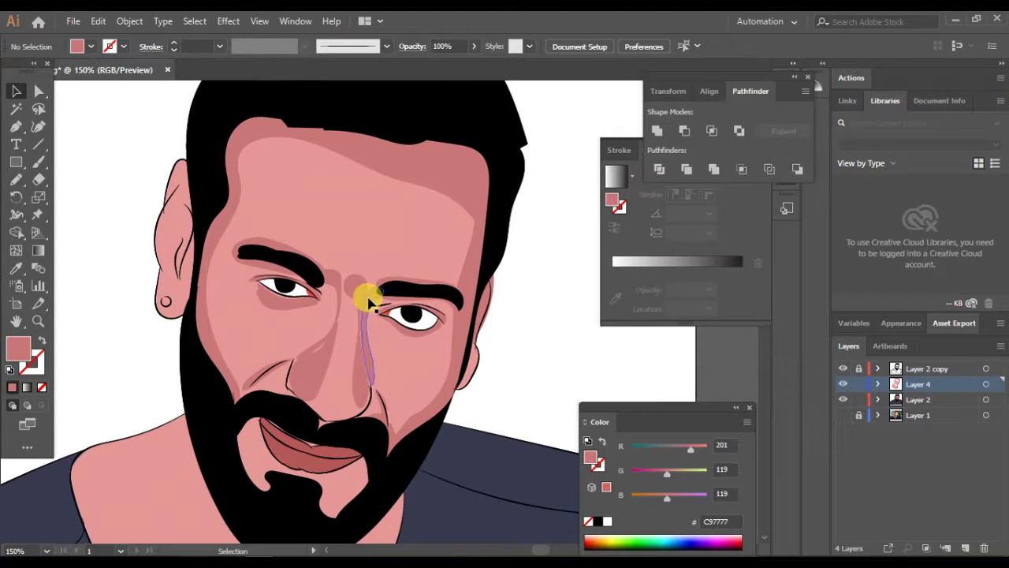
pyautogui.moveTo(345, 292); pyautogui.dragTo(365, 276)
pyautogui.press('i')
pyautogui.click(313, 193)
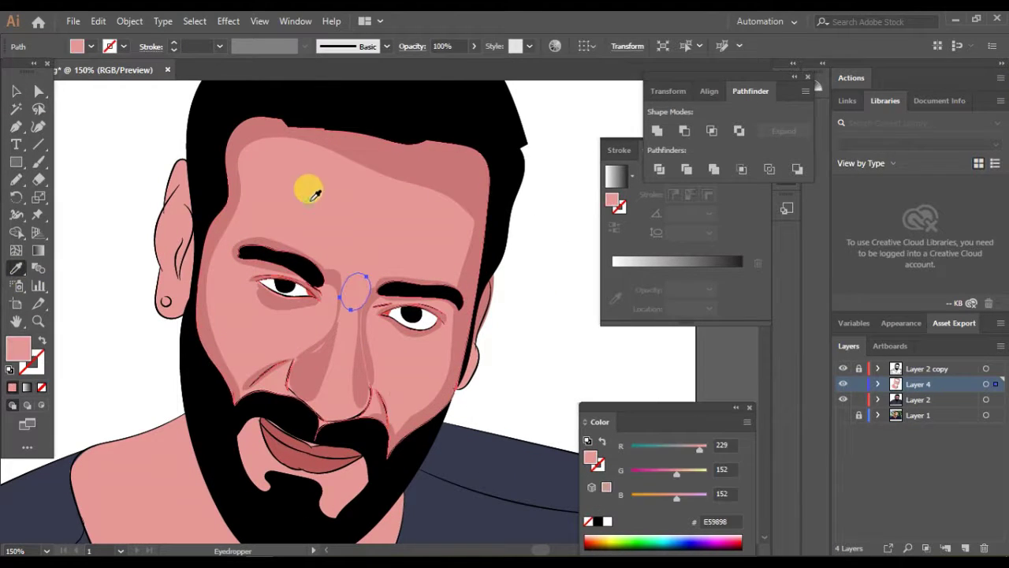
pyautogui.press('n')
pyautogui.moveTo(328, 153); pyautogui.dragTo(371, 155)
pyautogui.moveTo(475, 187); pyautogui.dragTo(329, 161)
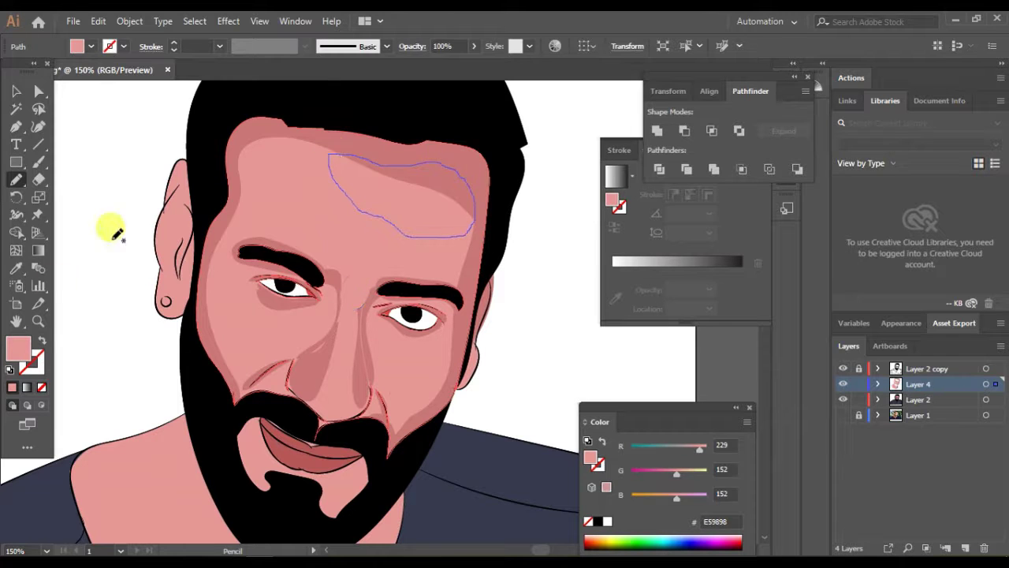
# Zoom out and deselect everything to review the fully shaded portrait
pyautogui.hotkey('ctrl', '-')
pyautogui.hotkey('ctrl', '-')
pyautogui.hotkey('ctrl', '-')
pyautogui.press('v')
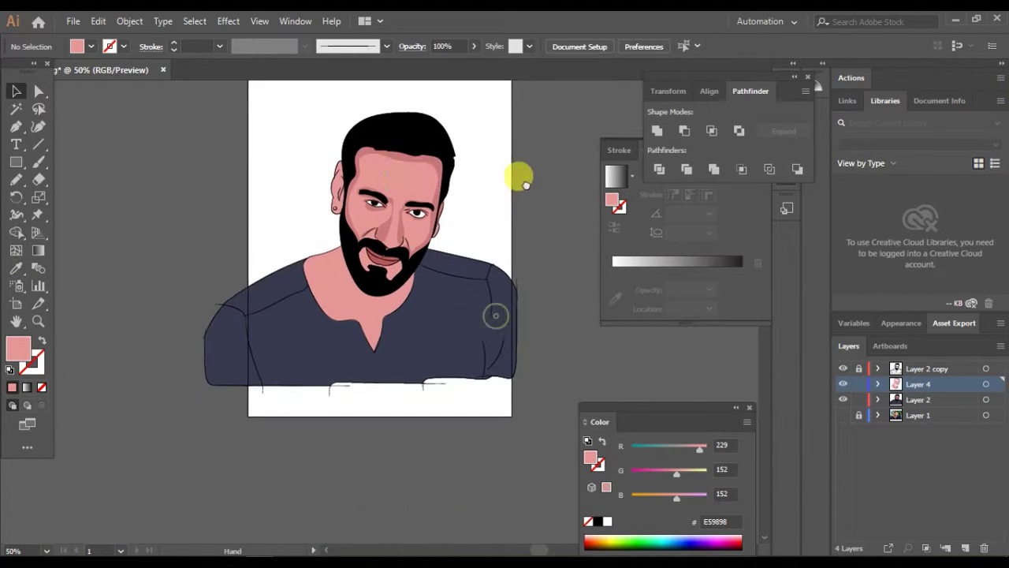
pyautogui.scroll(5, 518, 176)
pyautogui.scroll(-3, 466, 275)
pyautogui.press('a')
pyautogui.hotkey('ctrl', '-')
pyautogui.hotkey('ctrl', '-')
pyautogui.press('v')
pyautogui.click(109, 172)
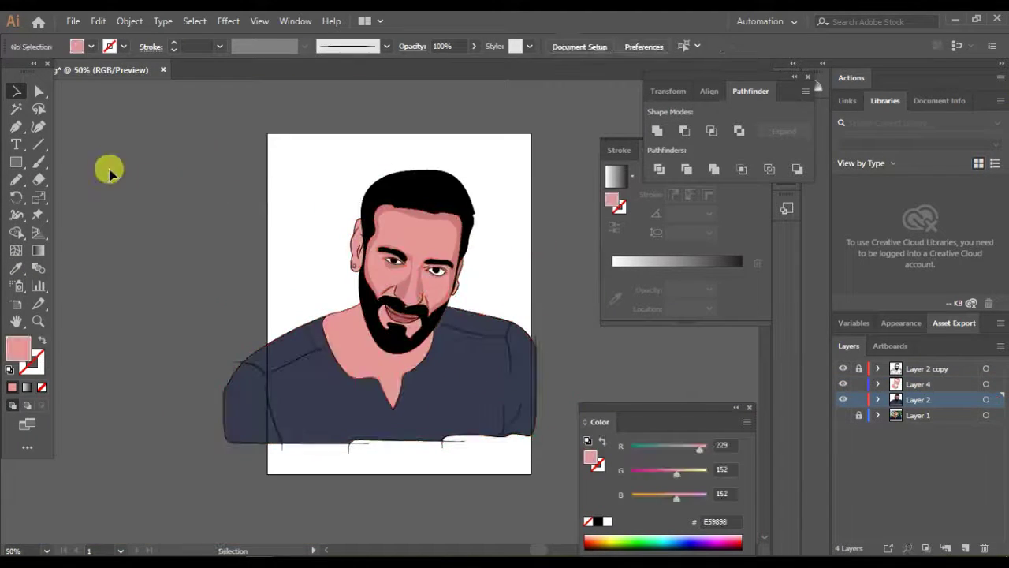
pyautogui.hotkey('ctrl', '+')
pyautogui.hotkey('ctrl', '-')
pyautogui.press('a')
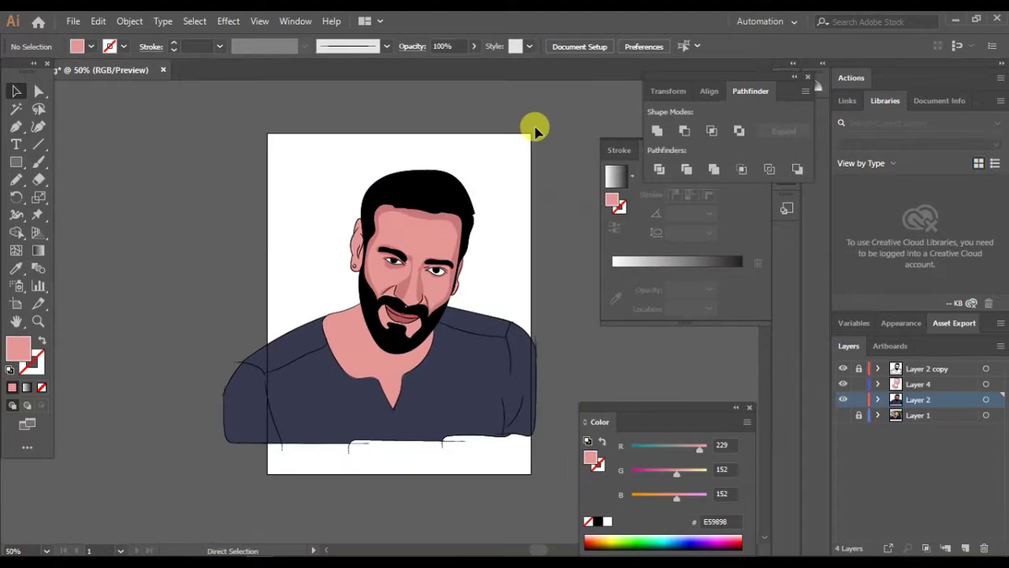